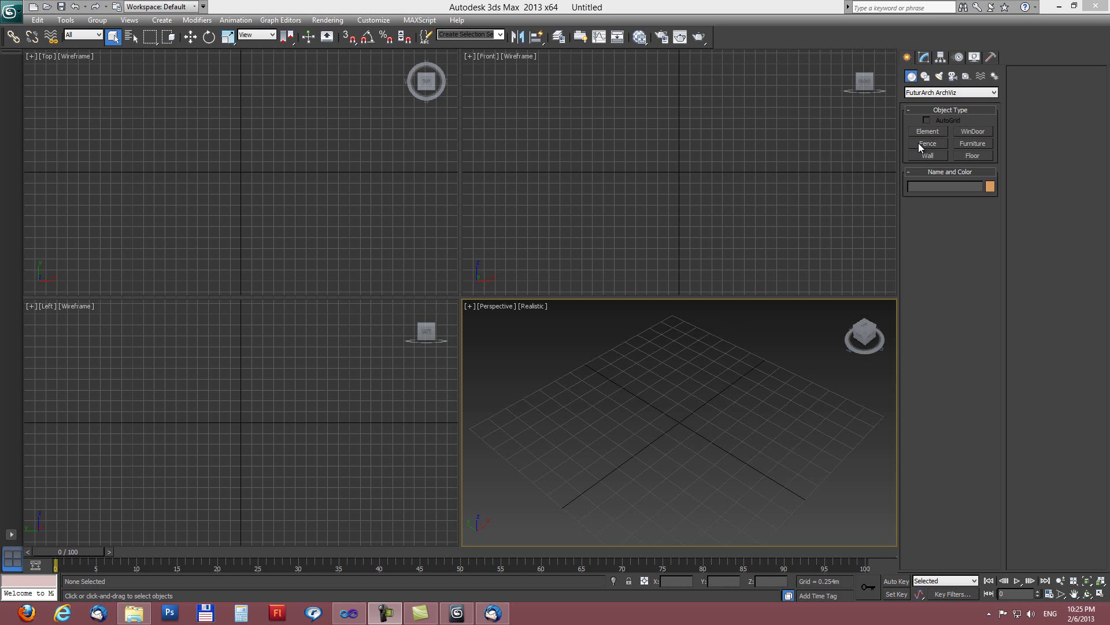
- Start the Fence object tool and set the shape library to show fence shapes
{"action": "left_click", "coordinate": [920, 146]}
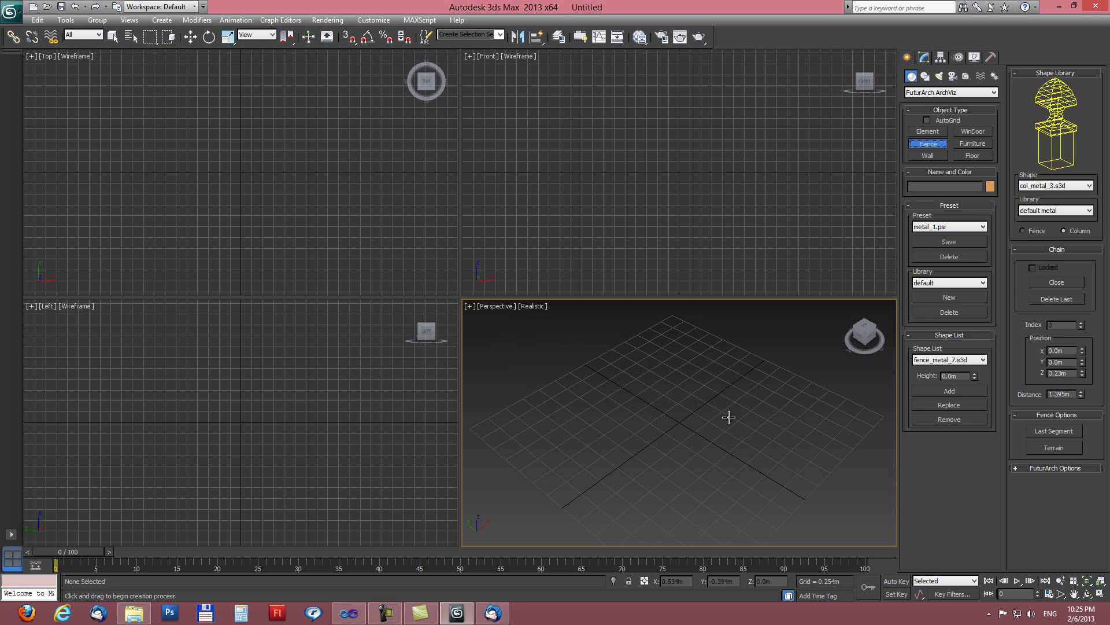
{"action": "middle_click_drag", "start_coordinate": [729, 416], "coordinate": [669, 406], "text": "alt"}
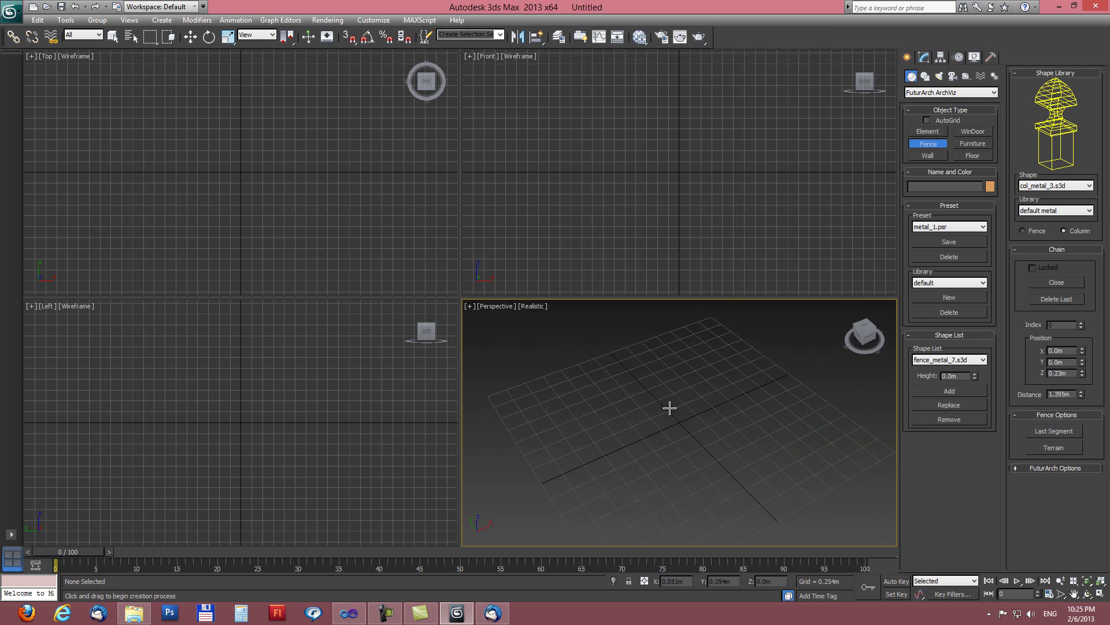
{"action": "left_click", "coordinate": [1063, 231]}
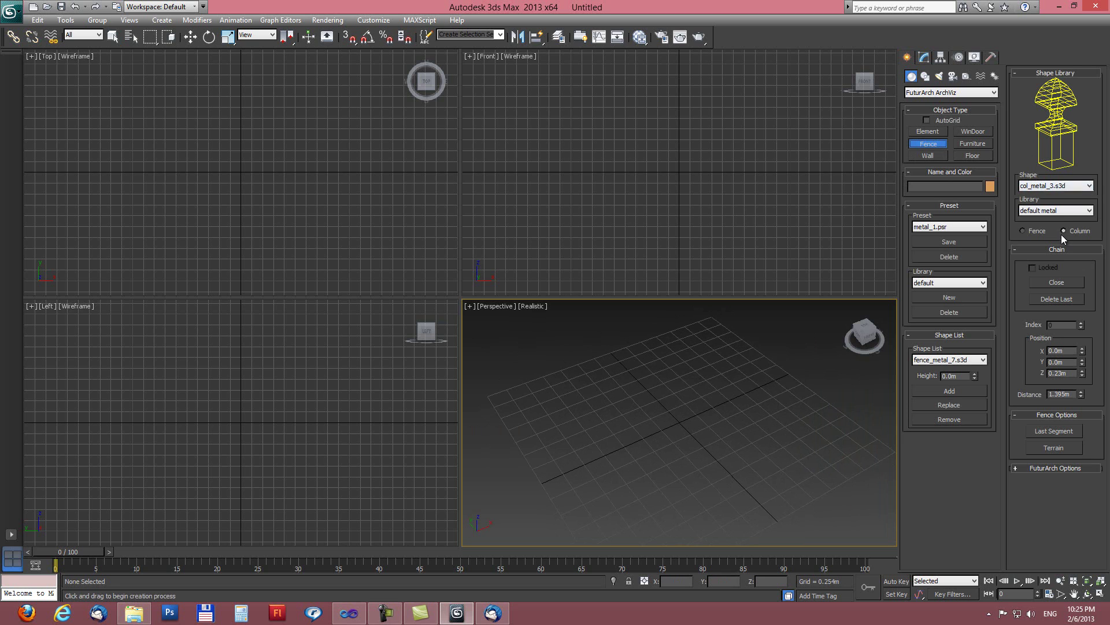
{"action": "left_click", "coordinate": [1026, 231]}
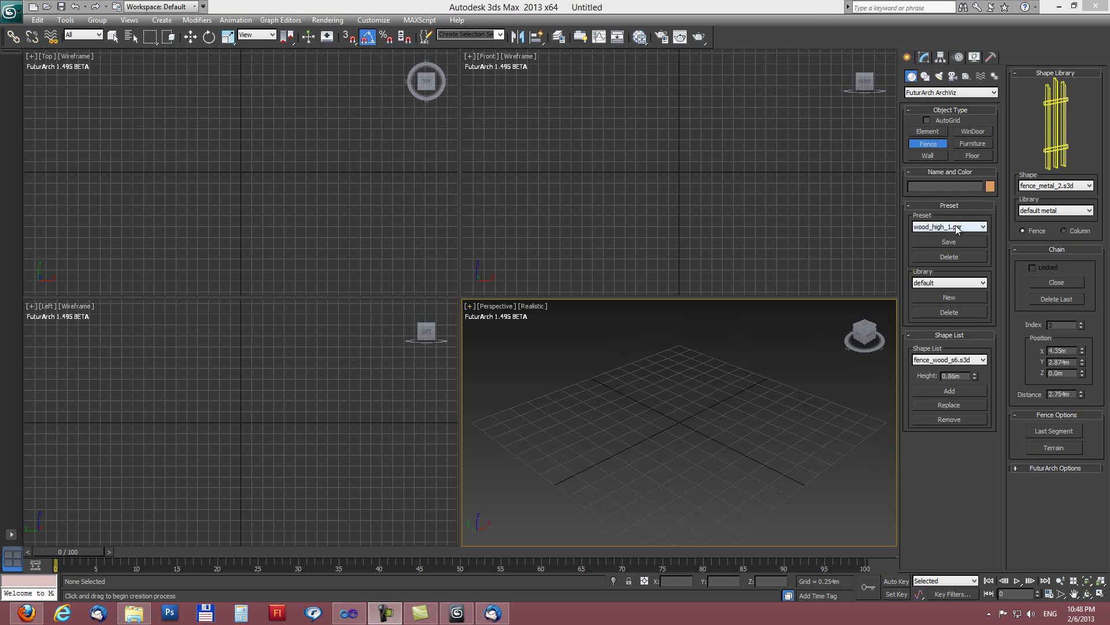
- Remove all shapes from the shape list of the wood_high_1.psr fence preset
{"action": "left_click", "coordinate": [955, 224]}
{"action": "left_click", "coordinate": [955, 225]}
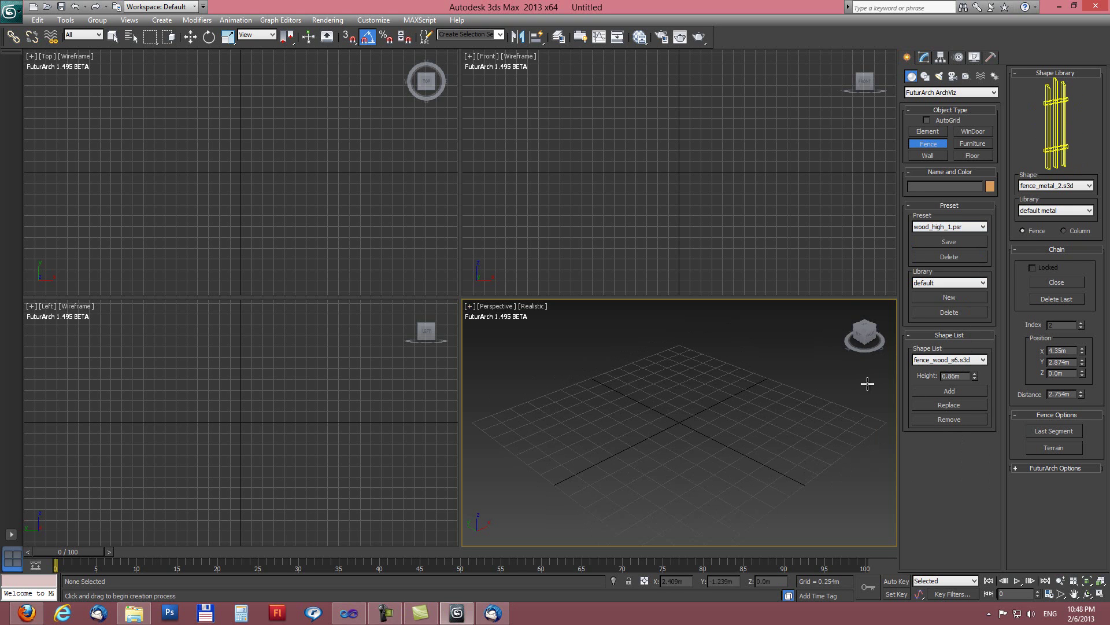
{"action": "left_click", "coordinate": [944, 419]}
{"action": "left_click", "coordinate": [943, 420]}
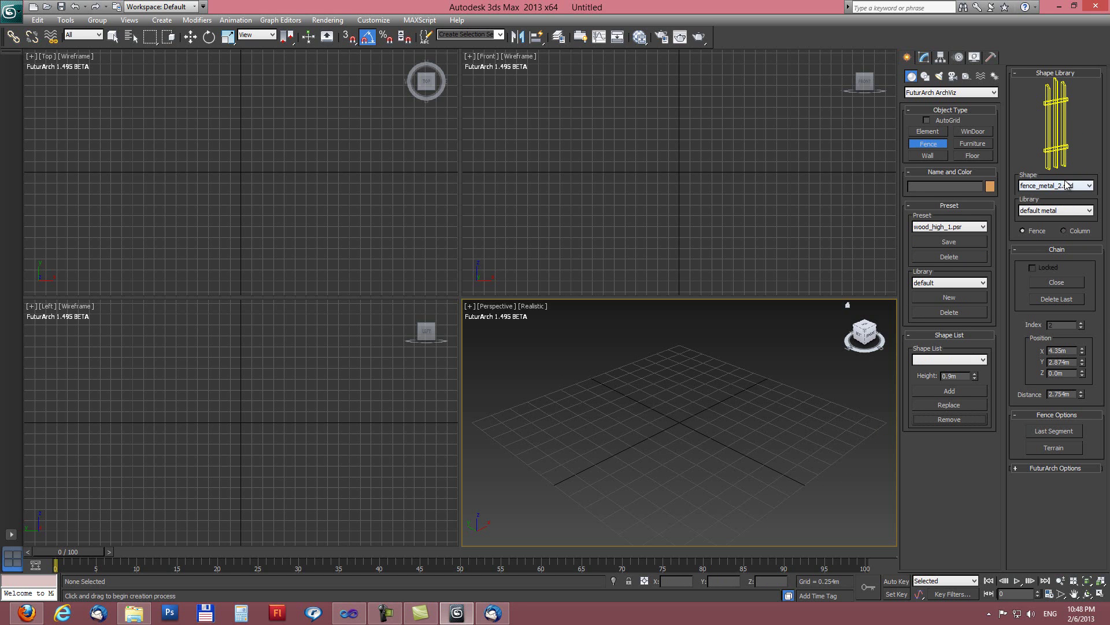
- Add the column shape col_metal_2.s3d from the default metal library to the shape list
{"action": "left_click", "coordinate": [1064, 230]}
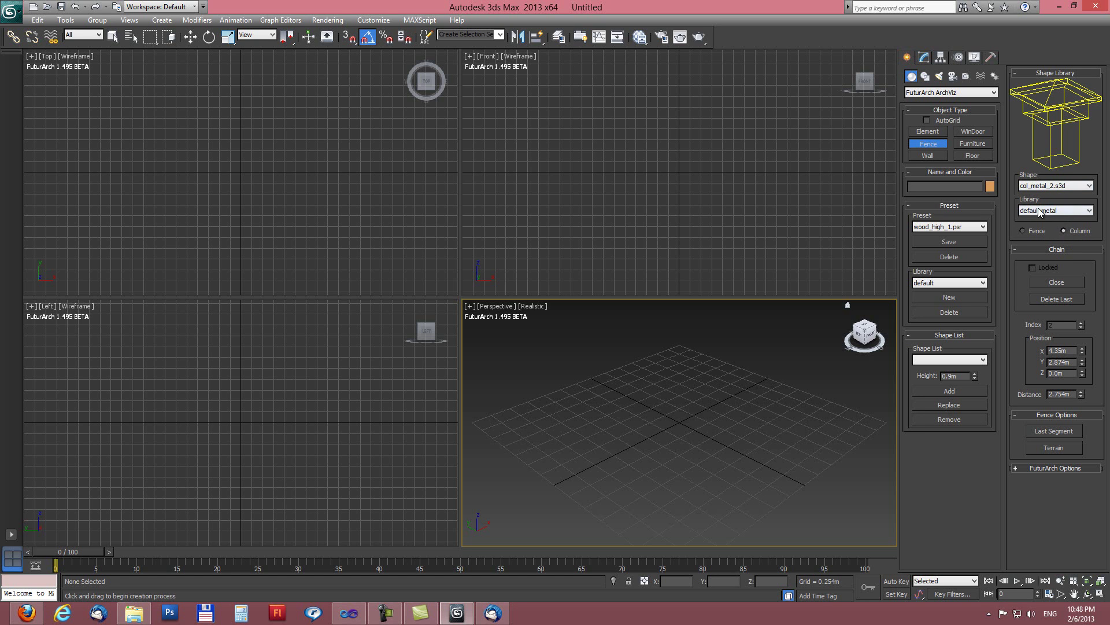
{"action": "left_click", "coordinate": [1056, 186]}
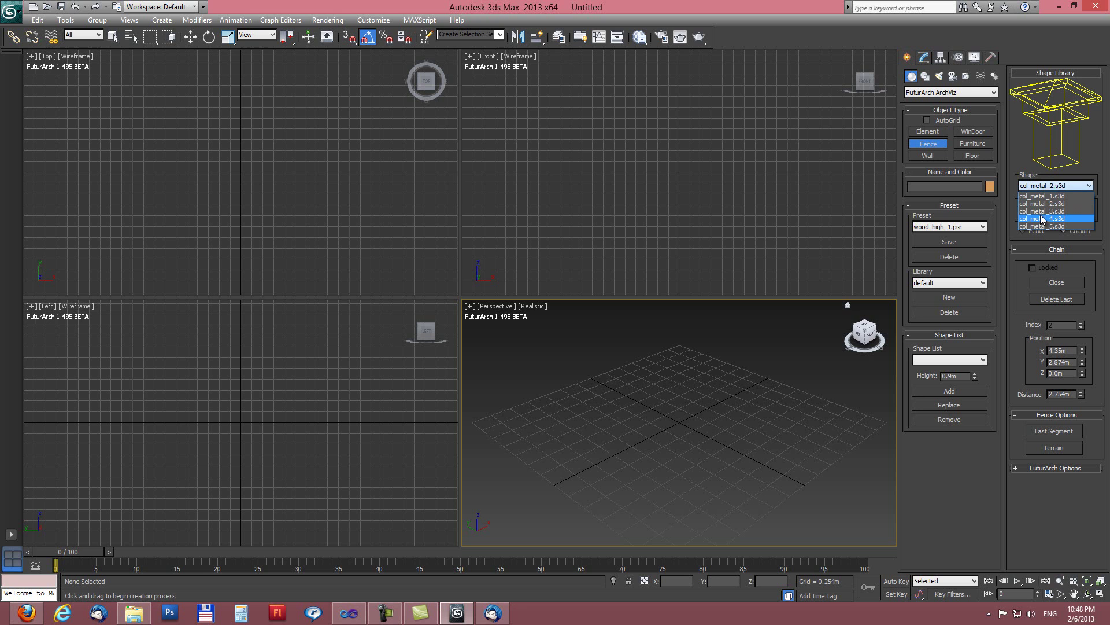
{"action": "left_click", "coordinate": [1043, 204]}
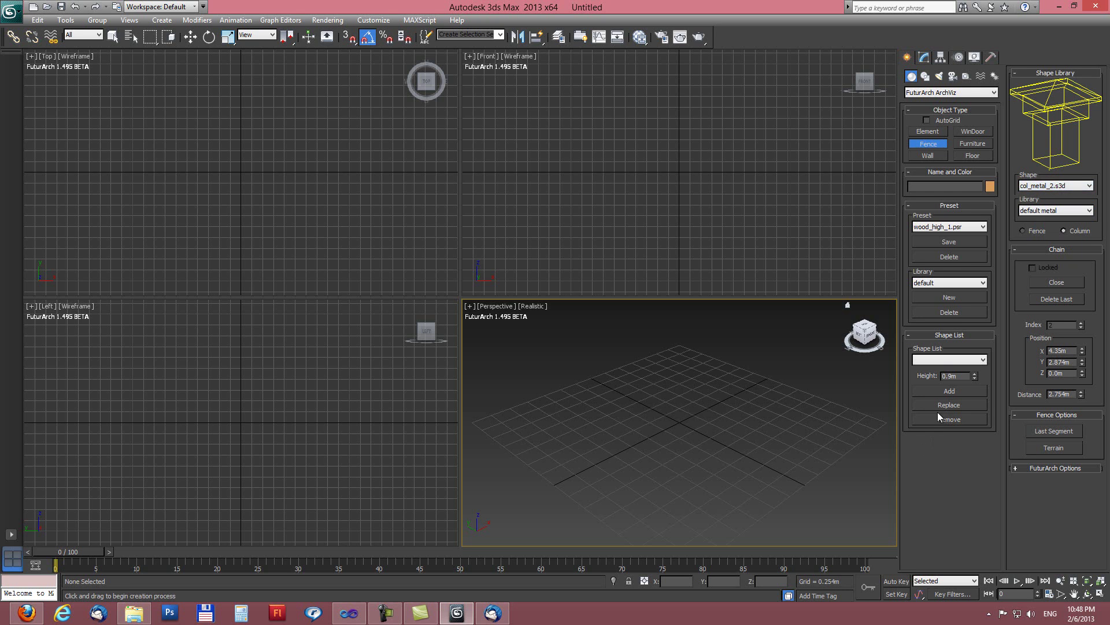
{"action": "left_click", "coordinate": [944, 390]}
- Add the fence shapes fence_metal_2.s3d and fence_metal_7.s3d to the shape list
{"action": "left_click", "coordinate": [1023, 231]}
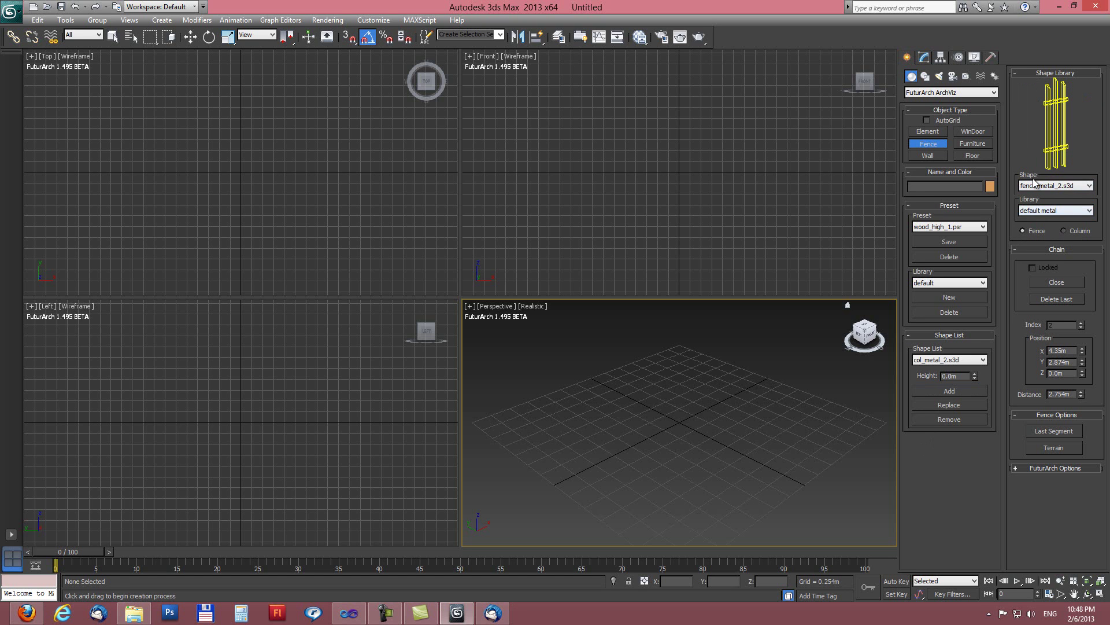
{"action": "left_click", "coordinate": [979, 387]}
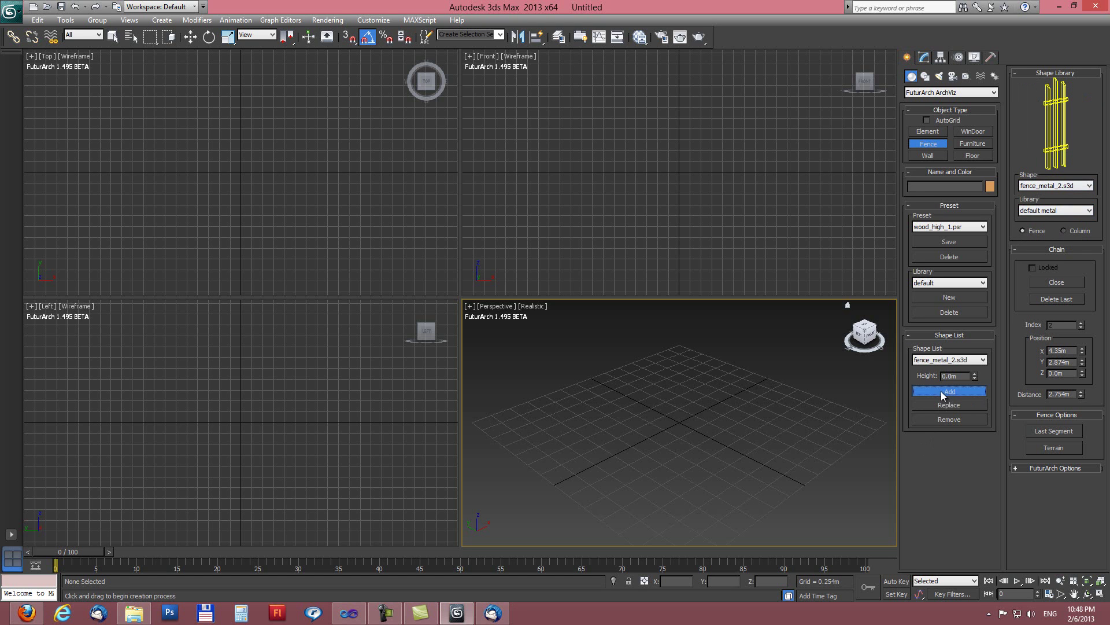
{"action": "left_click", "coordinate": [1050, 186]}
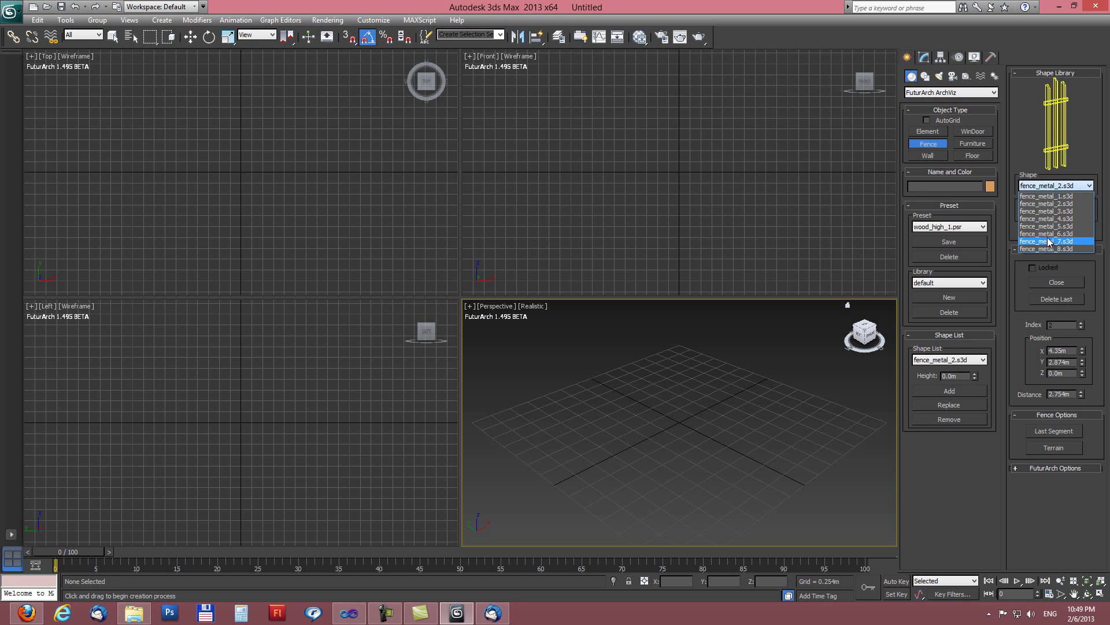
{"action": "left_click", "coordinate": [1050, 241]}
{"action": "left_click", "coordinate": [936, 389]}
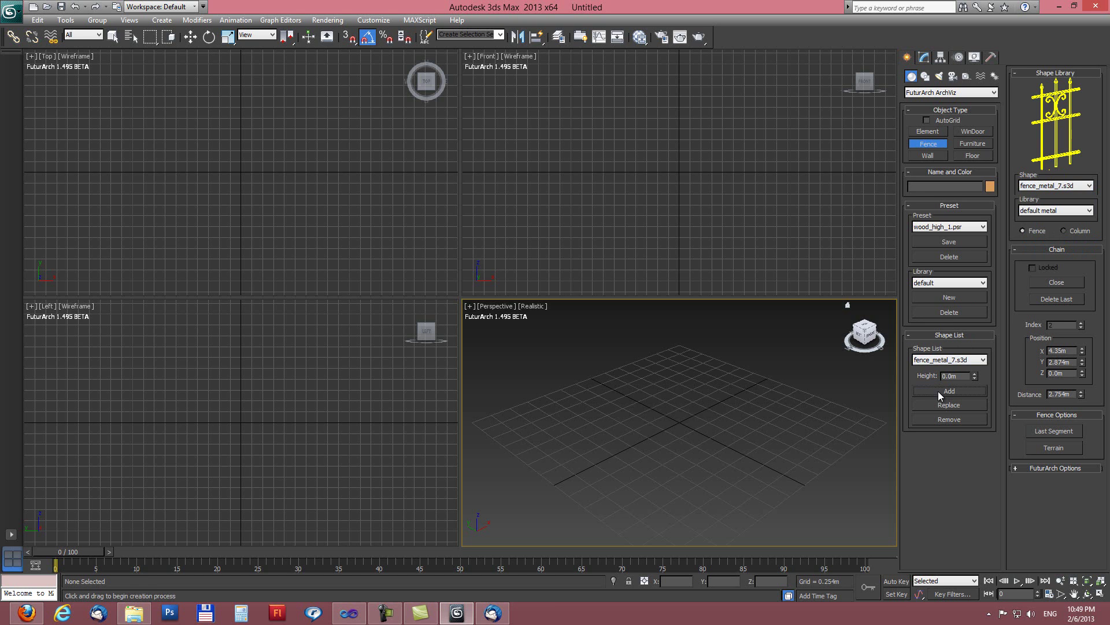
- Make col_metal_2.s3d the current shape and place the fence's starting point in the Top viewport
{"action": "left_click", "coordinate": [922, 361]}
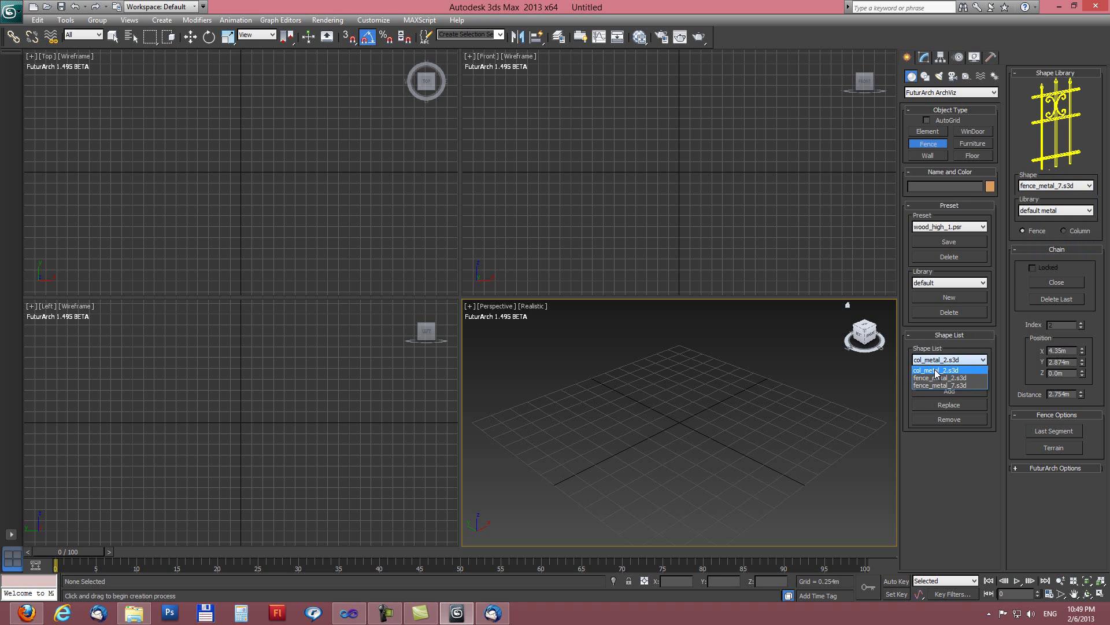
{"action": "left_click", "coordinate": [935, 371]}
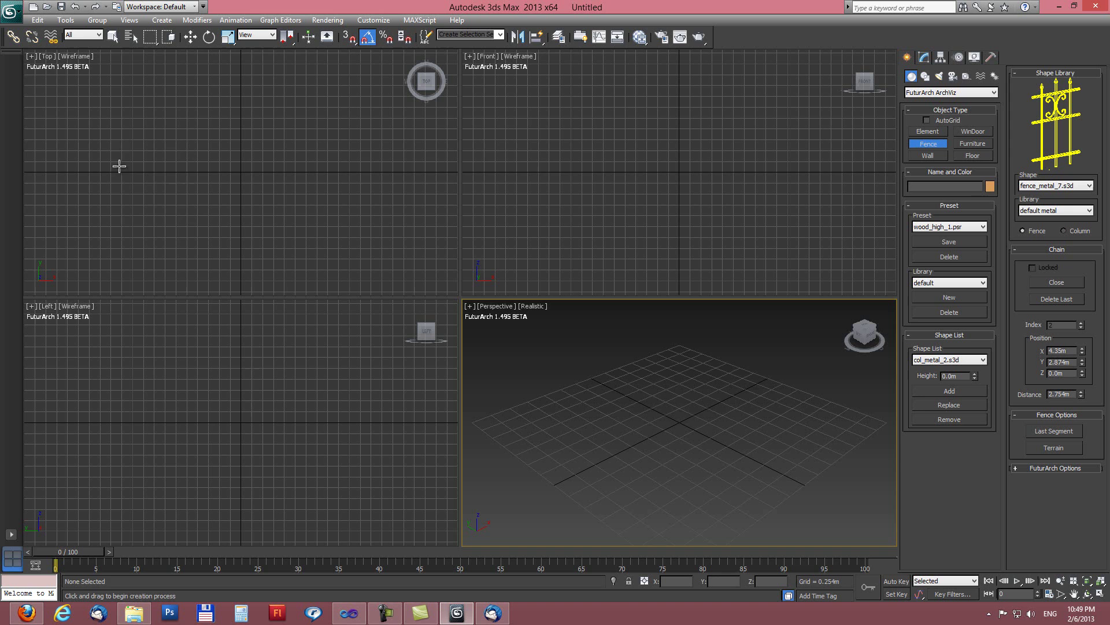
{"action": "left_click", "coordinate": [125, 135]}
{"action": "left_click_drag", "start_coordinate": [126, 135], "coordinate": [89, 199]}
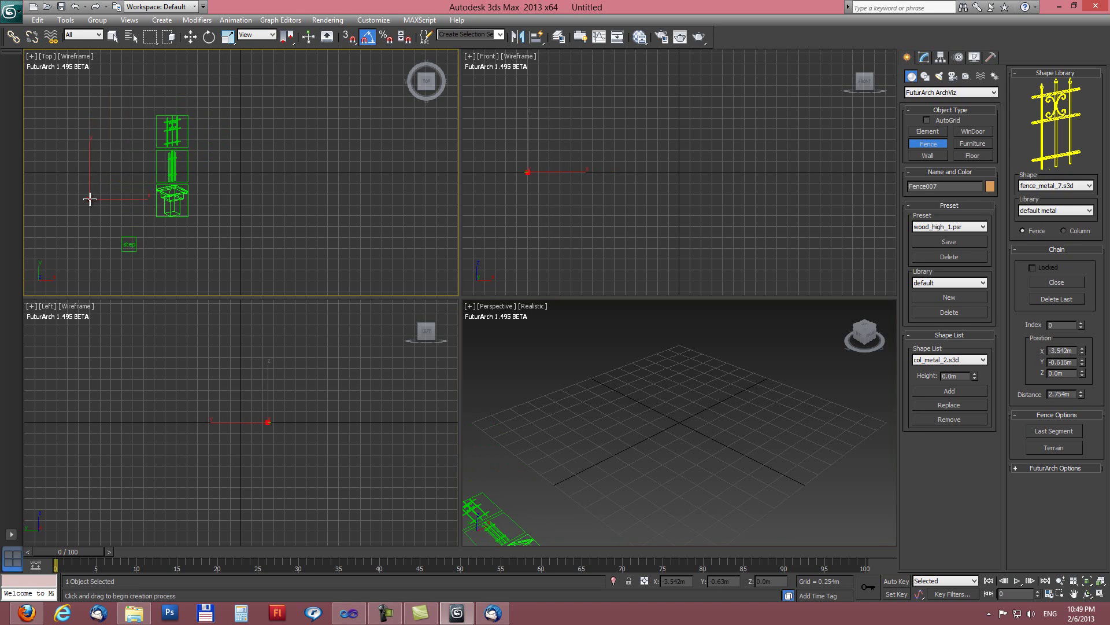
{"action": "left_click", "coordinate": [90, 199]}
- Draw a straight fence of two fence_metal_7.s3d segments, about 2 m and 2.1 m long, and one fence_metal_2.s3d segment of about 2.2 m
{"action": "left_click", "coordinate": [173, 127]}
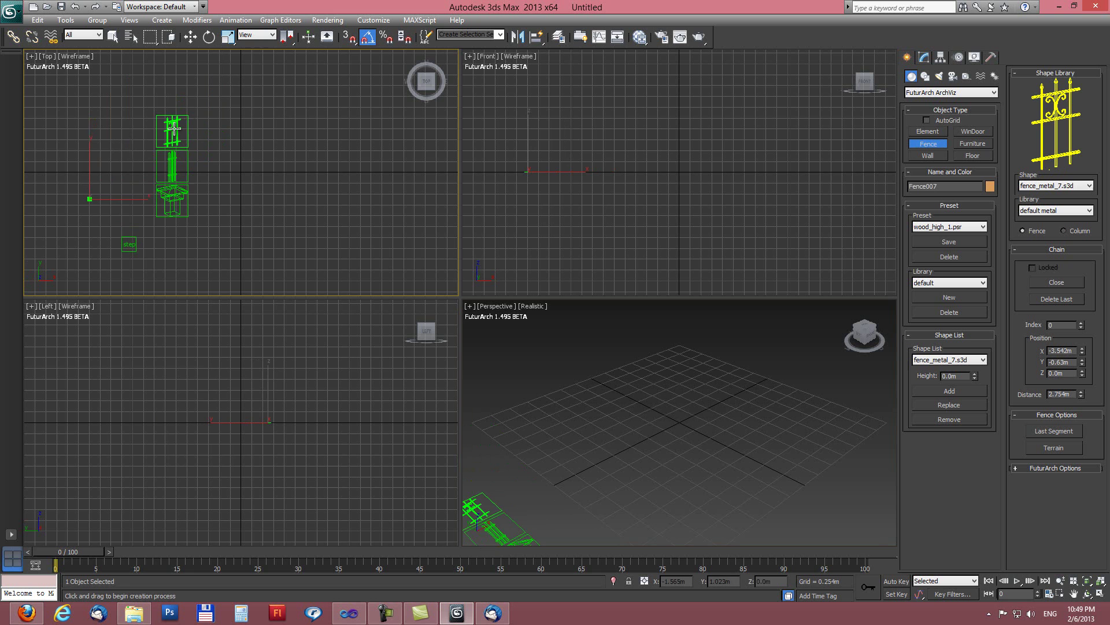
{"action": "left_click", "coordinate": [175, 199]}
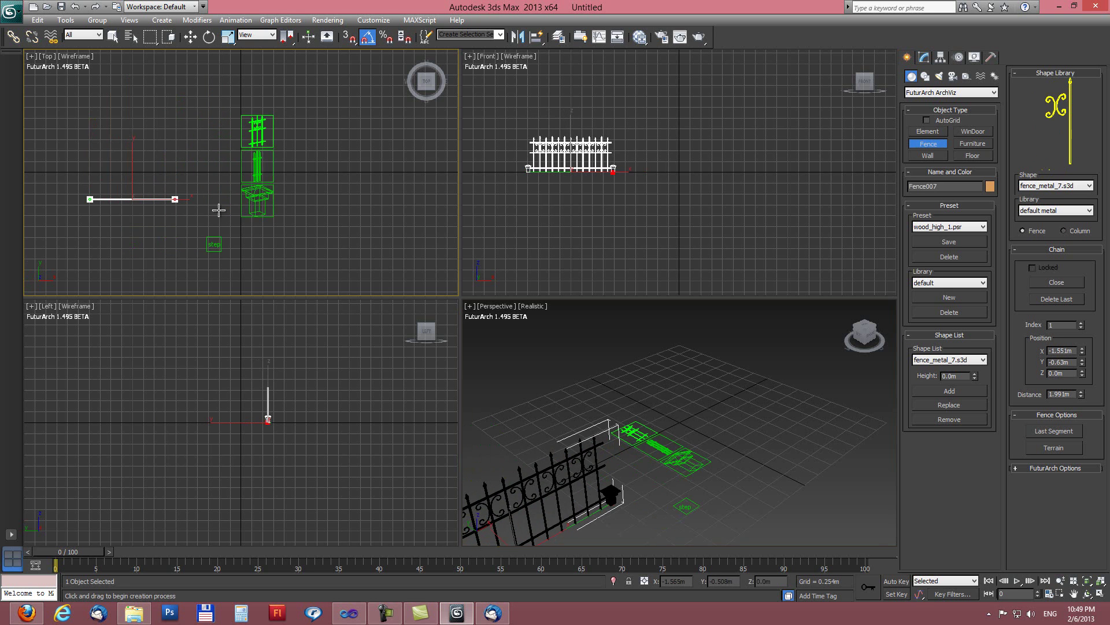
{"action": "left_click", "coordinate": [264, 199]}
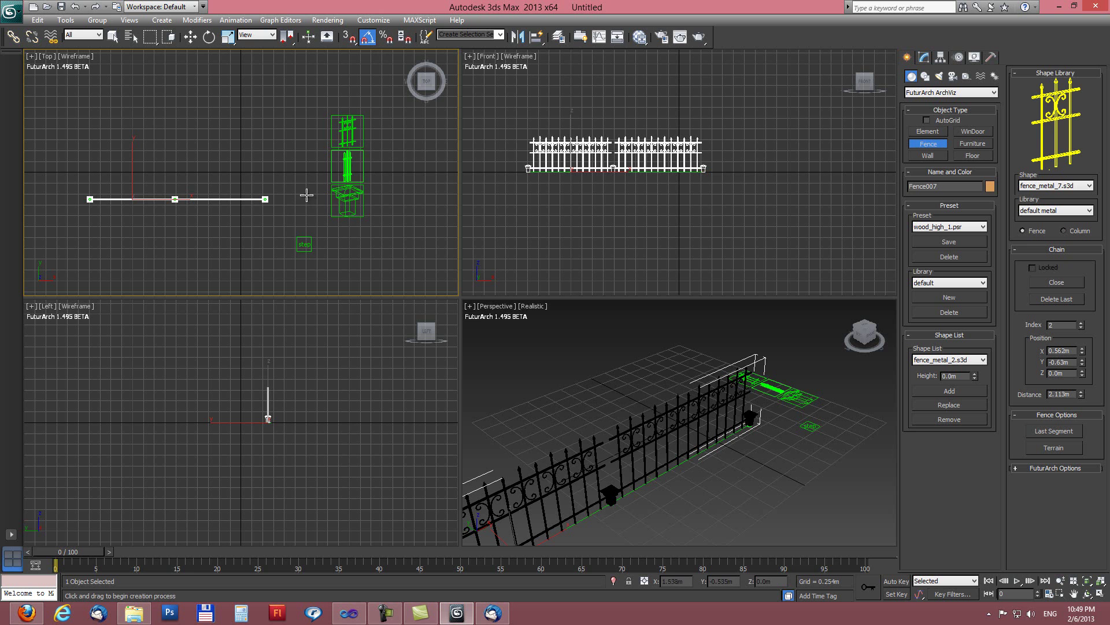
{"action": "left_click", "coordinate": [360, 198]}
- Raise the fence_metal_7.s3d shape to a height of about 0.9 m and the fence_metal_2.s3d shape to about 0.89 m
{"action": "middle_click_drag", "start_coordinate": [706, 428], "coordinate": [668, 458], "text": "alt"}
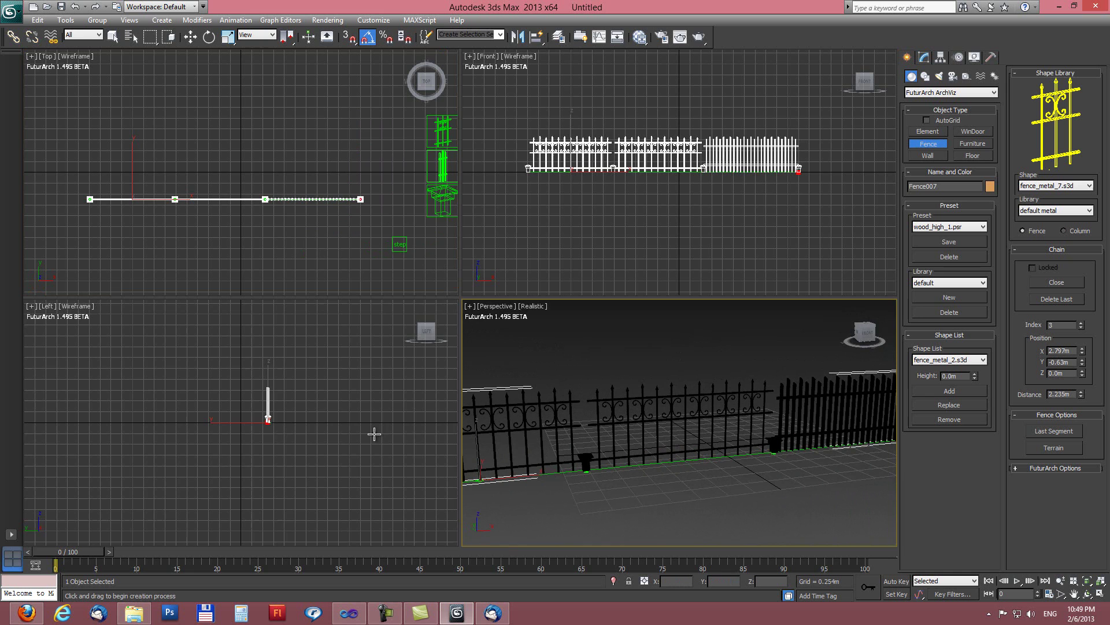
{"action": "mouse_move", "coordinate": [302, 422]}
{"action": "middle_mouse_down"}
{"action": "mouse_move", "coordinate": [322, 434]}
{"action": "mouse_move", "coordinate": [289, 425]}
{"action": "middle_mouse_up"}
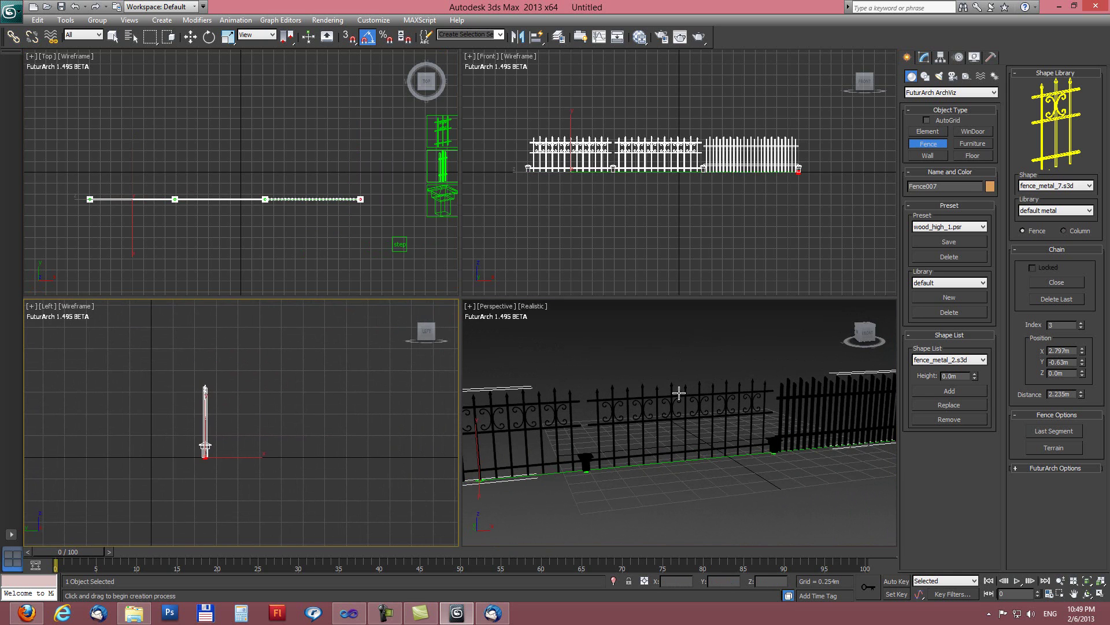
{"action": "middle_click_drag", "start_coordinate": [412, 196], "coordinate": [393, 198]}
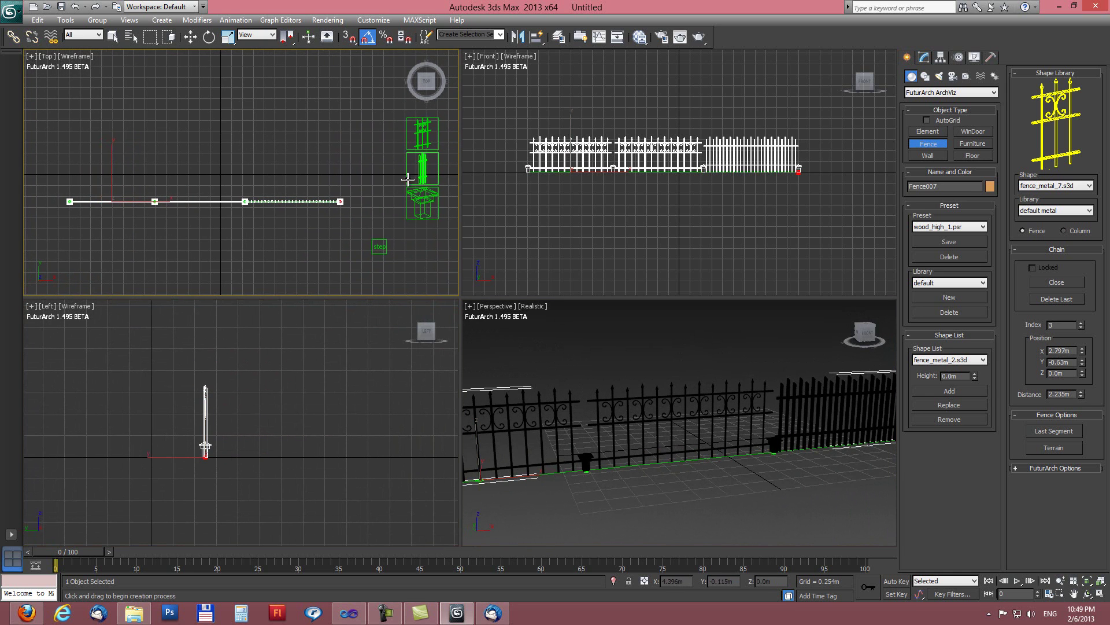
{"action": "left_click", "coordinate": [420, 130]}
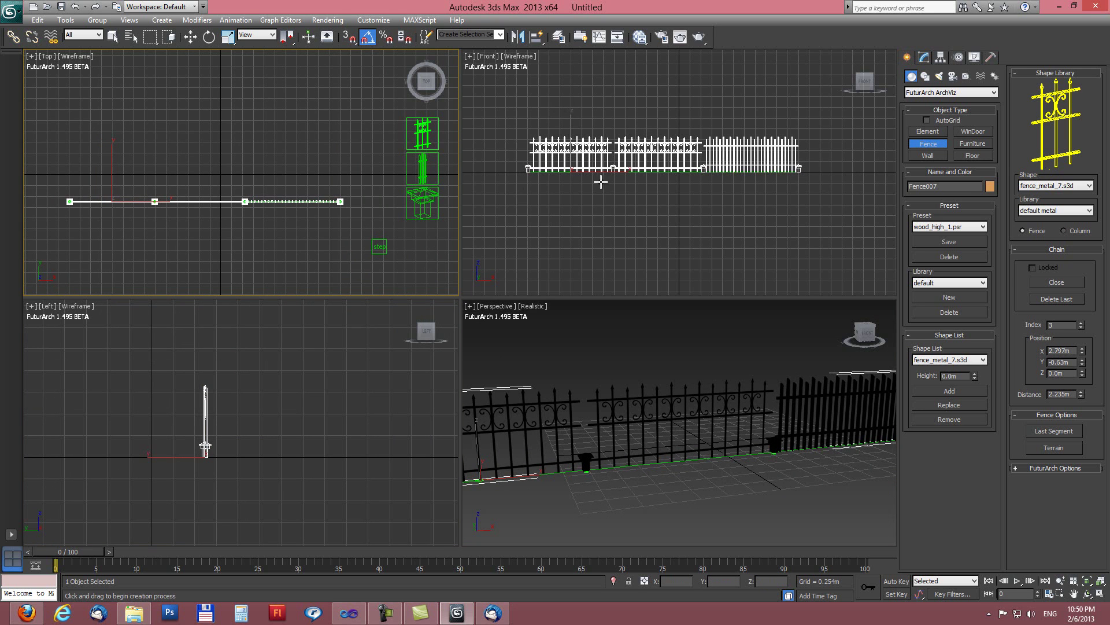
{"action": "left_click_drag", "start_coordinate": [642, 164], "coordinate": [640, 134]}
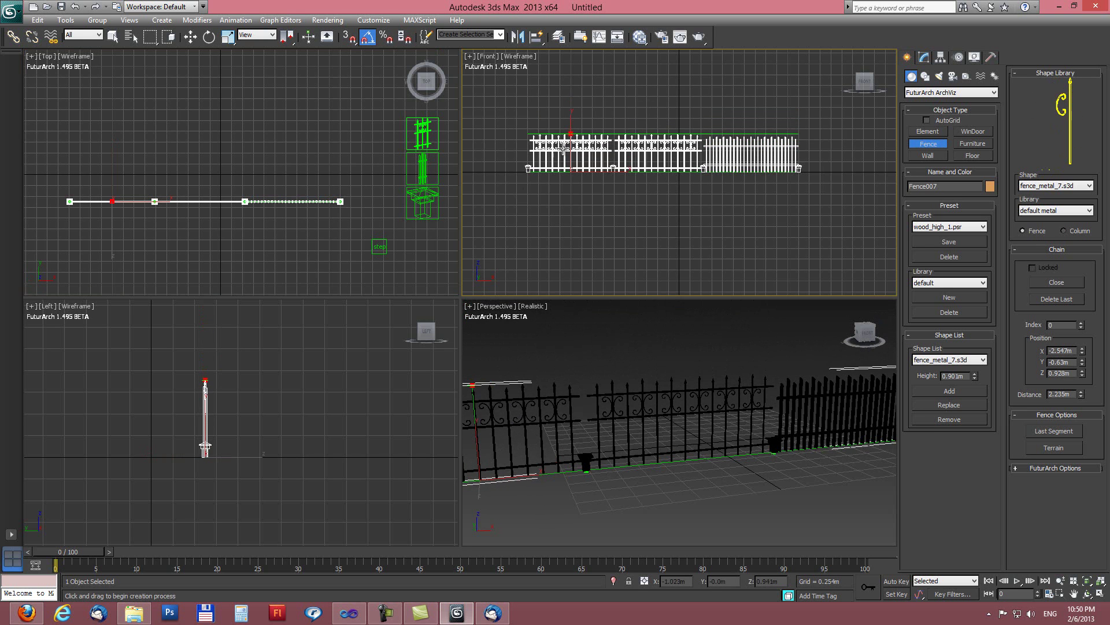
{"action": "left_click", "coordinate": [422, 169]}
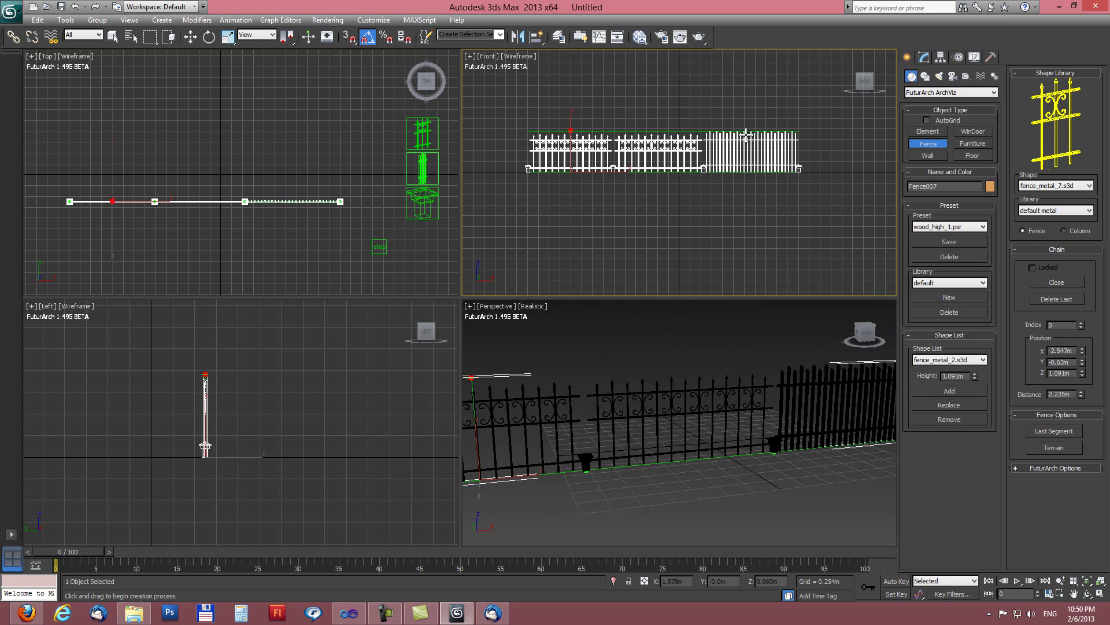
- Raise the col_metal_2.s3d column shape of the fence to a height of about 0.98 m
{"action": "left_click", "coordinate": [422, 205]}
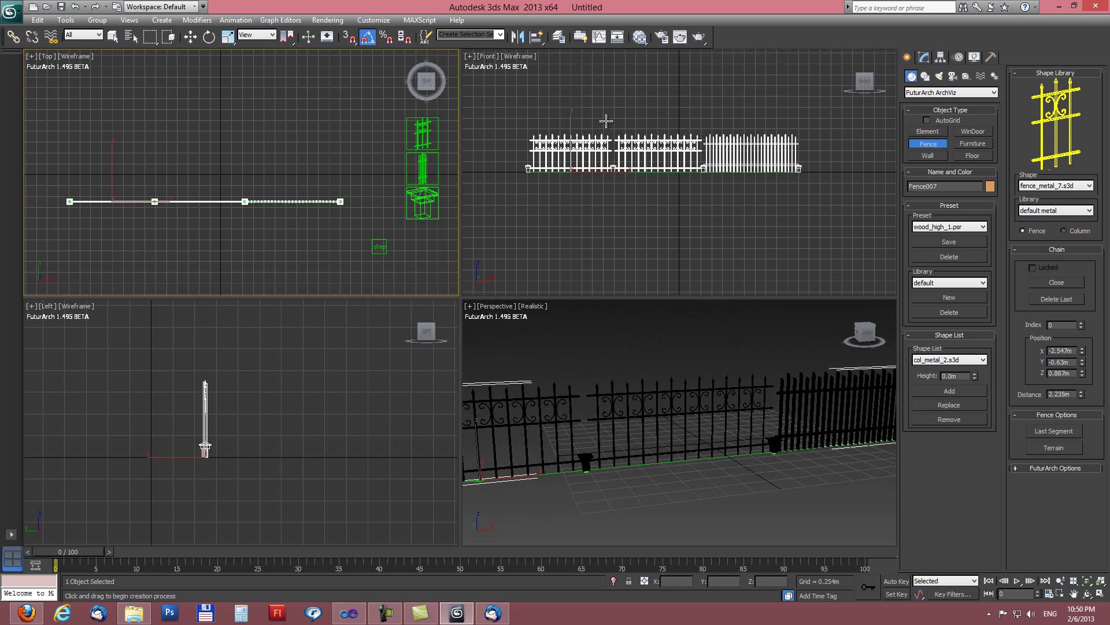
{"action": "left_click_drag", "start_coordinate": [605, 139], "coordinate": [606, 126]}
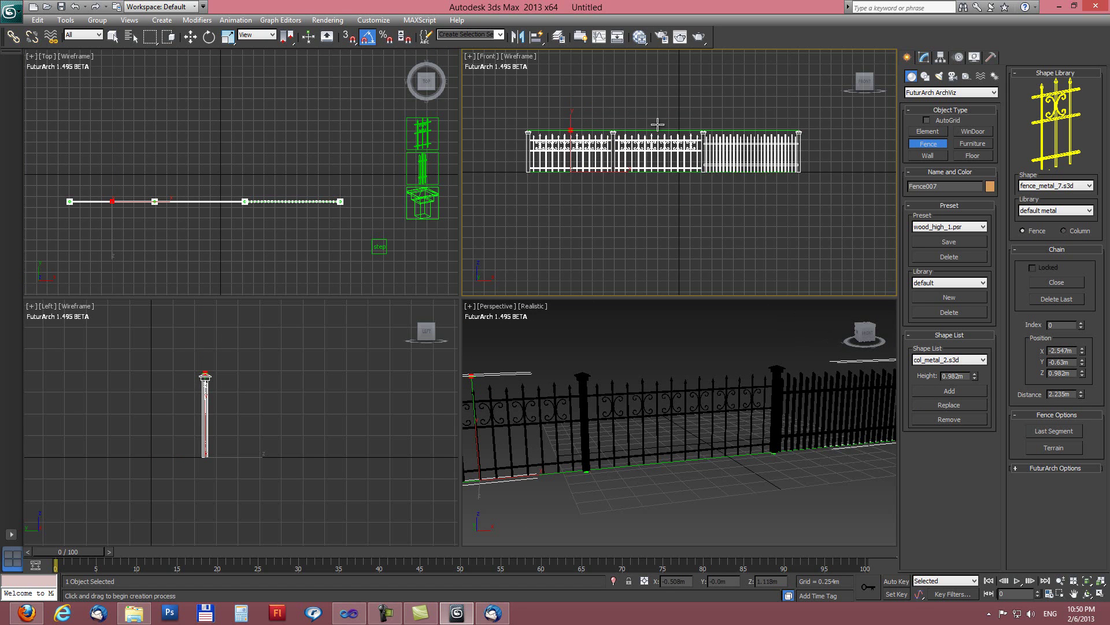
{"action": "scroll", "coordinate": [657, 124], "scroll_direction": "up", "scroll_amount": 3}
{"action": "scroll", "coordinate": [671, 200], "scroll_direction": "down", "scroll_amount": 3}
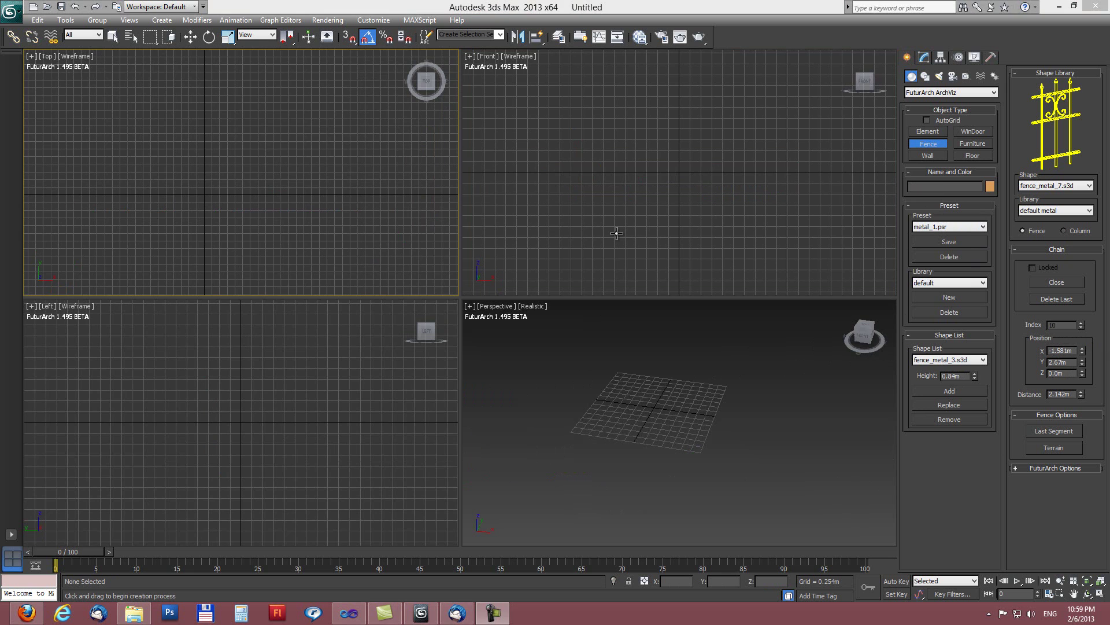
- Load the metal_2.psr preset and draw two fence_metal_8.s3d segments in the Top viewport, turning at a right angle into one about 1.26 m long
{"action": "left_click", "coordinate": [932, 229]}
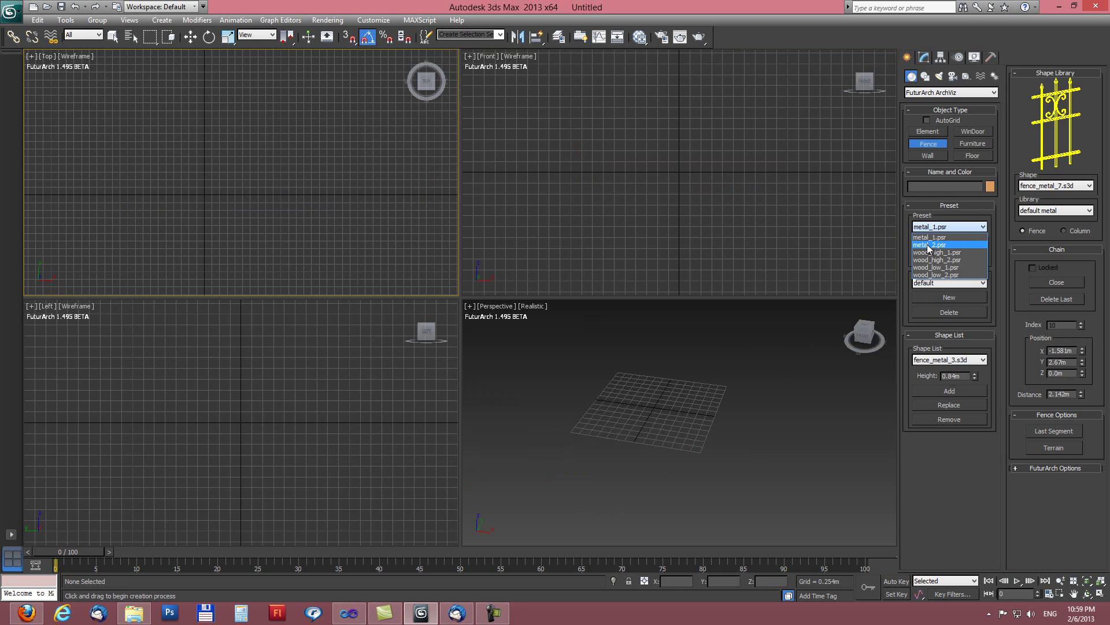
{"action": "left_click", "coordinate": [928, 245]}
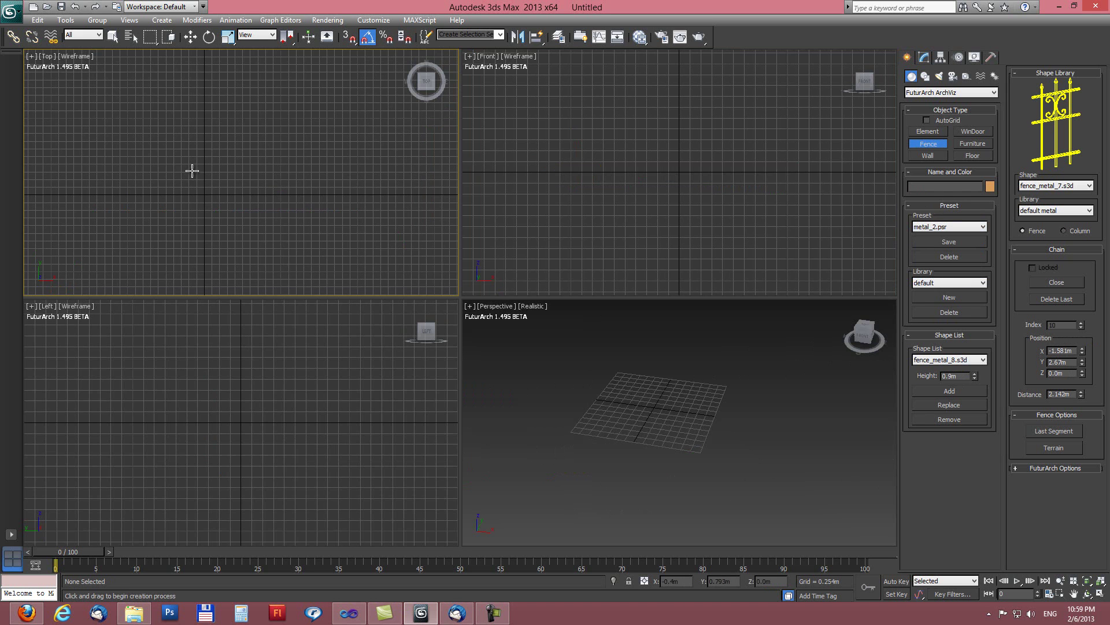
{"action": "left_click_drag", "start_coordinate": [169, 170], "coordinate": [144, 212]}
{"action": "left_click", "coordinate": [151, 212]}
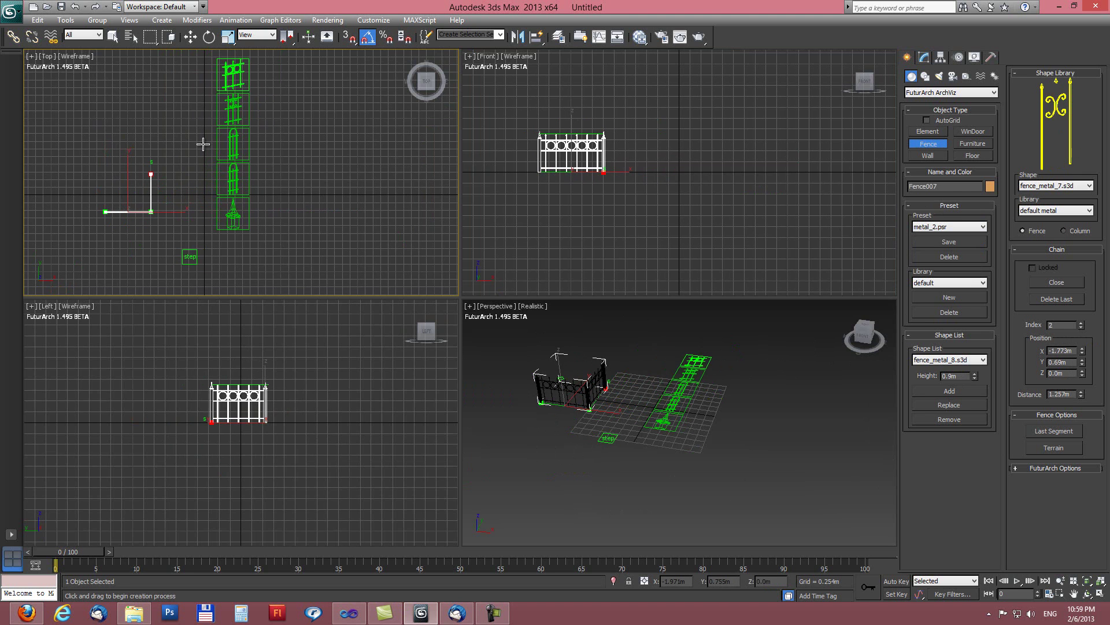
- Continue the fence with four right-angled fence_metal_5.s3d segments, the horizontal ones about 1.85 m long and the last vertical one about 1.25 m
{"action": "left_click", "coordinate": [206, 174]}
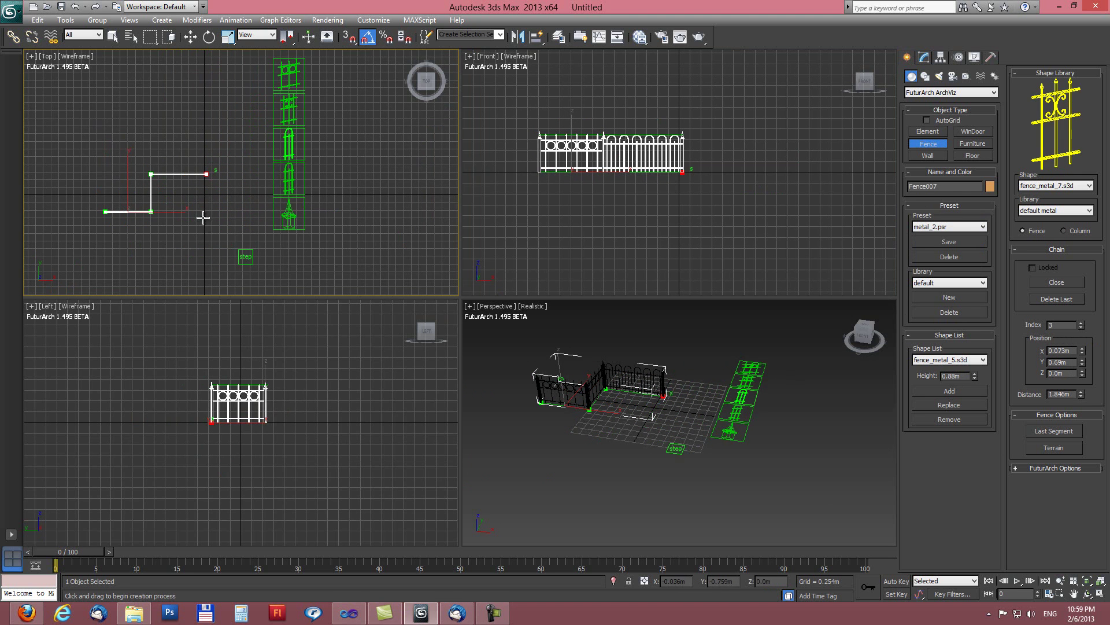
{"action": "left_click", "coordinate": [206, 229]}
{"action": "left_click", "coordinate": [262, 230]}
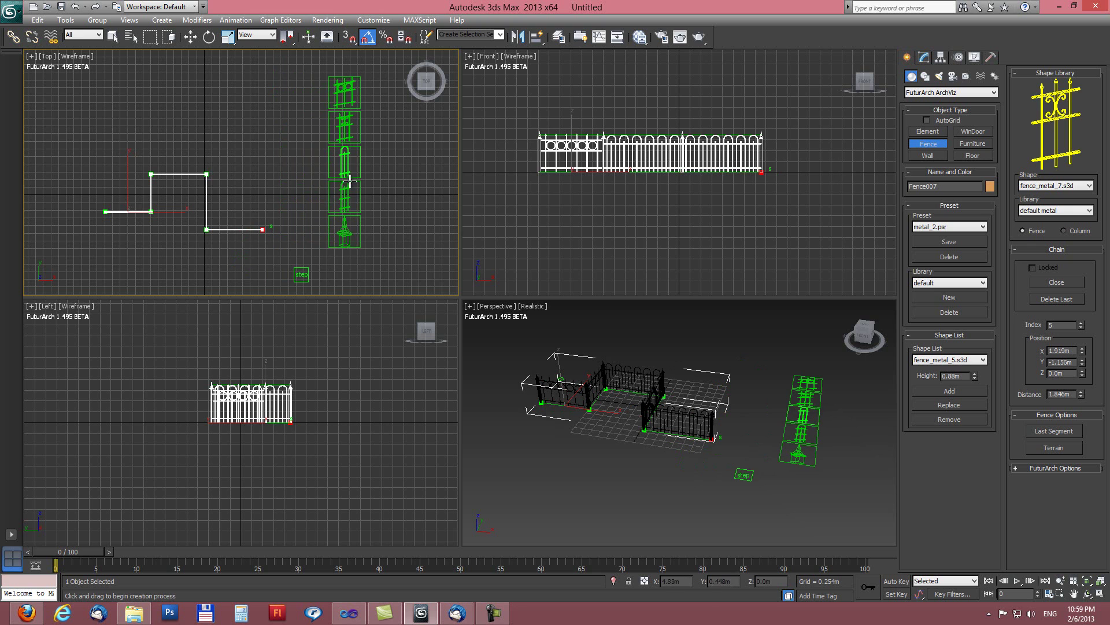
{"action": "left_click", "coordinate": [264, 192]}
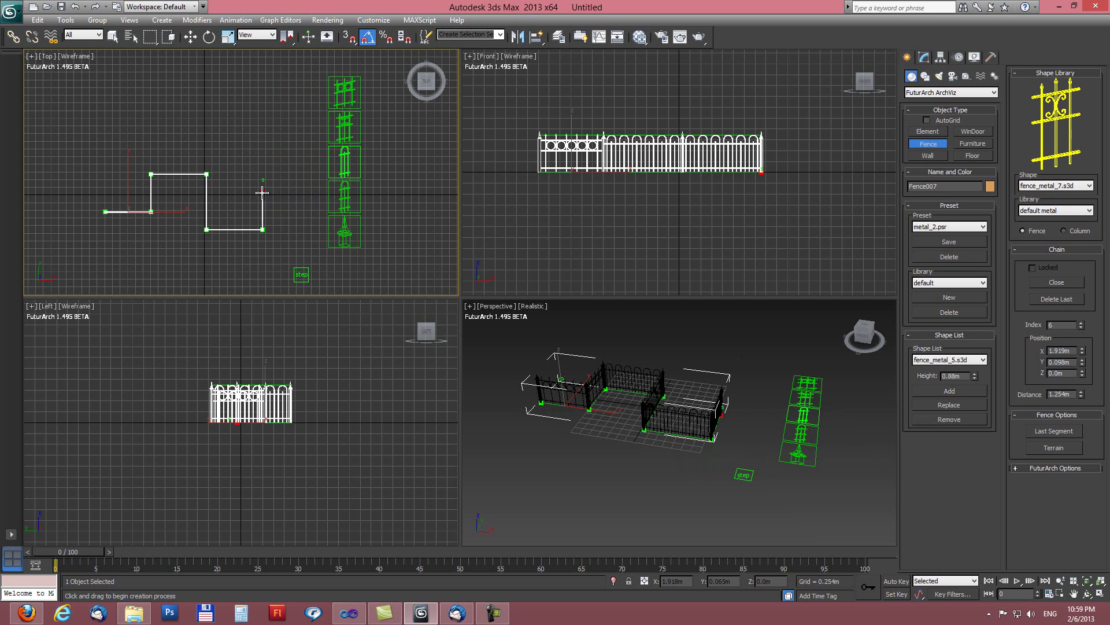
- Extend the fence with a horizontal segment of about 1.85 m and a perpendicular end segment of about 2.14 m
{"action": "left_click", "coordinate": [319, 190]}
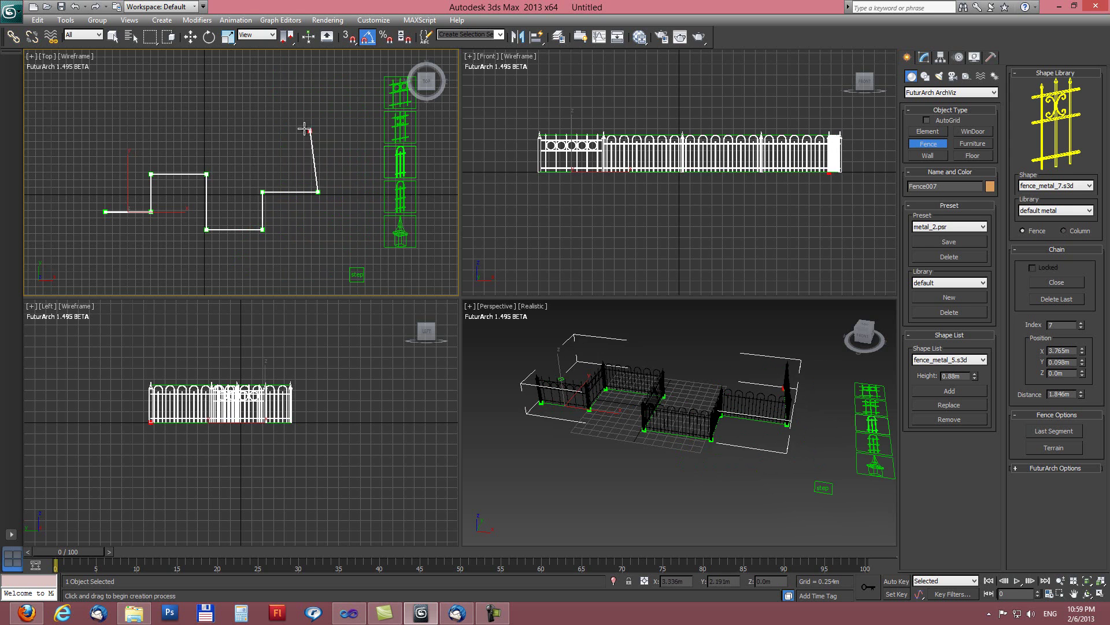
{"action": "left_click", "coordinate": [312, 149]}
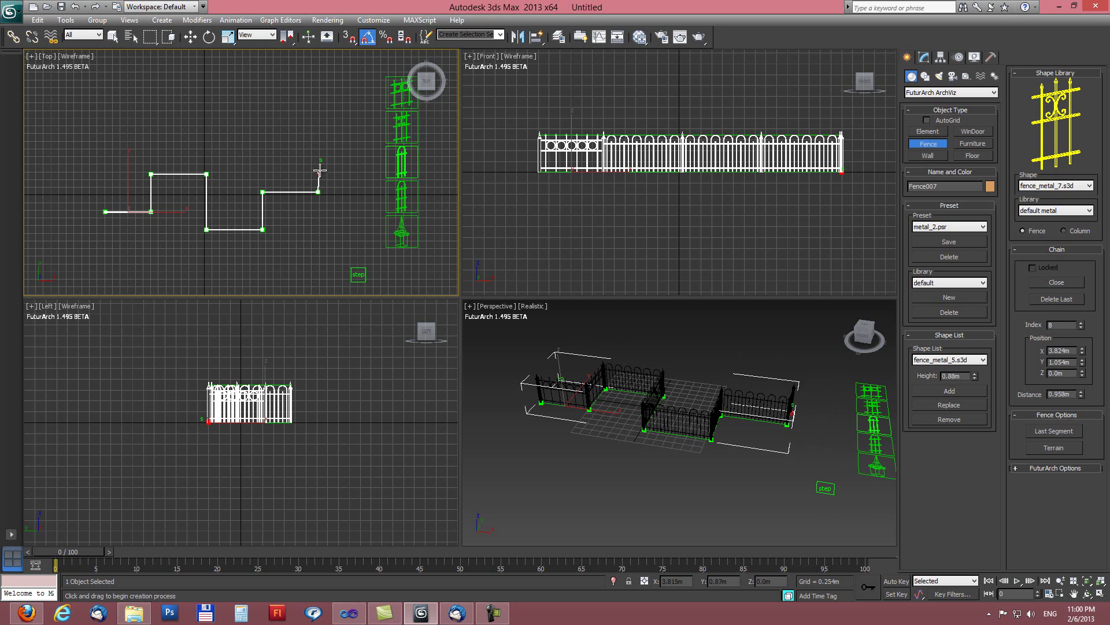
{"action": "left_click", "coordinate": [318, 127]}
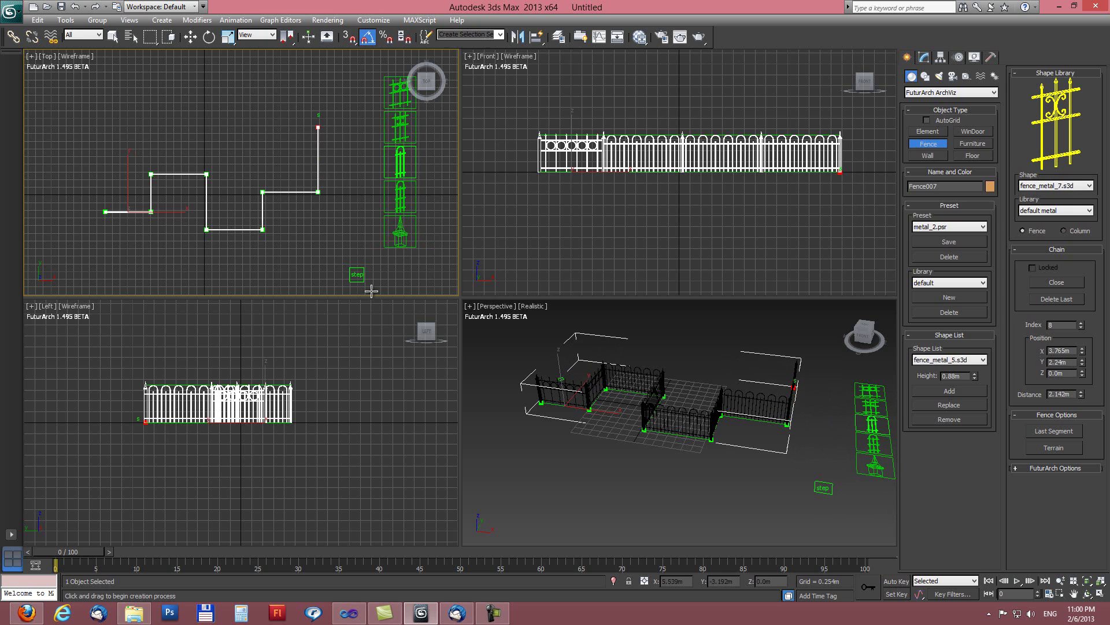
- Extend the fence with a horizontal segment of about 3.86 m and two slightly angled segments of about 1.56 m and 1.4 m
{"action": "left_click", "coordinate": [200, 126]}
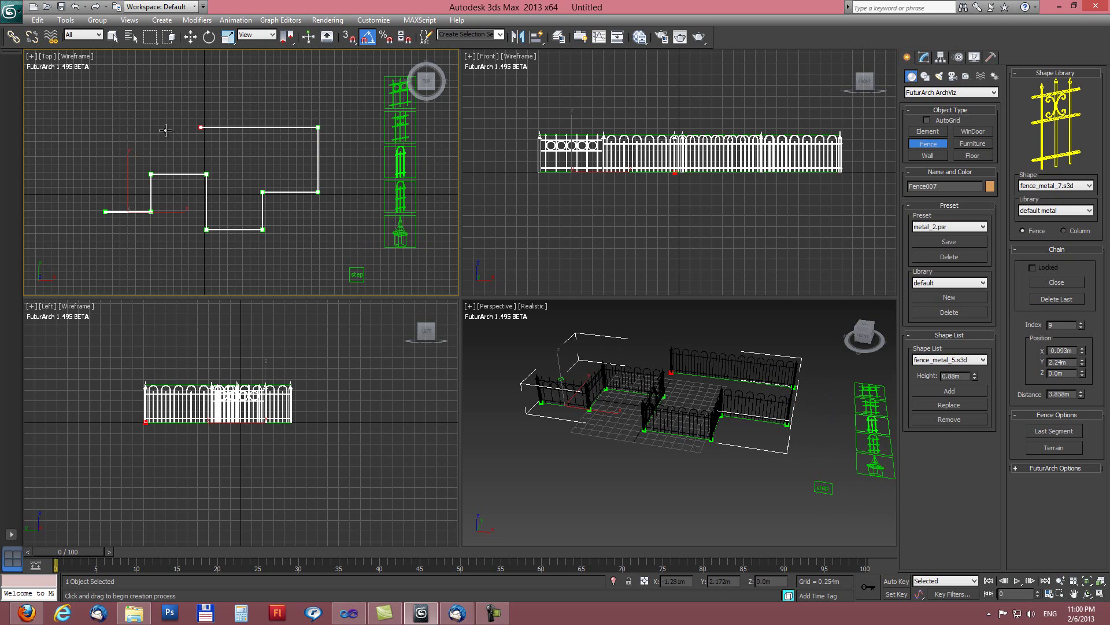
{"action": "left_click", "coordinate": [155, 115]}
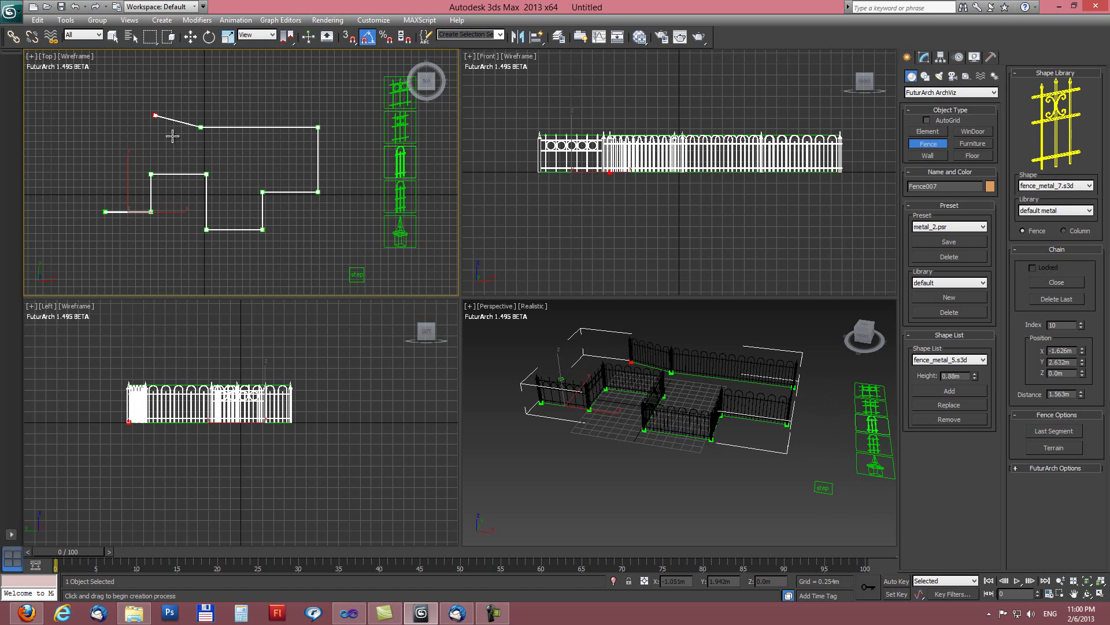
{"action": "middle_click_drag", "start_coordinate": [604, 417], "coordinate": [650, 437], "text": "alt"}
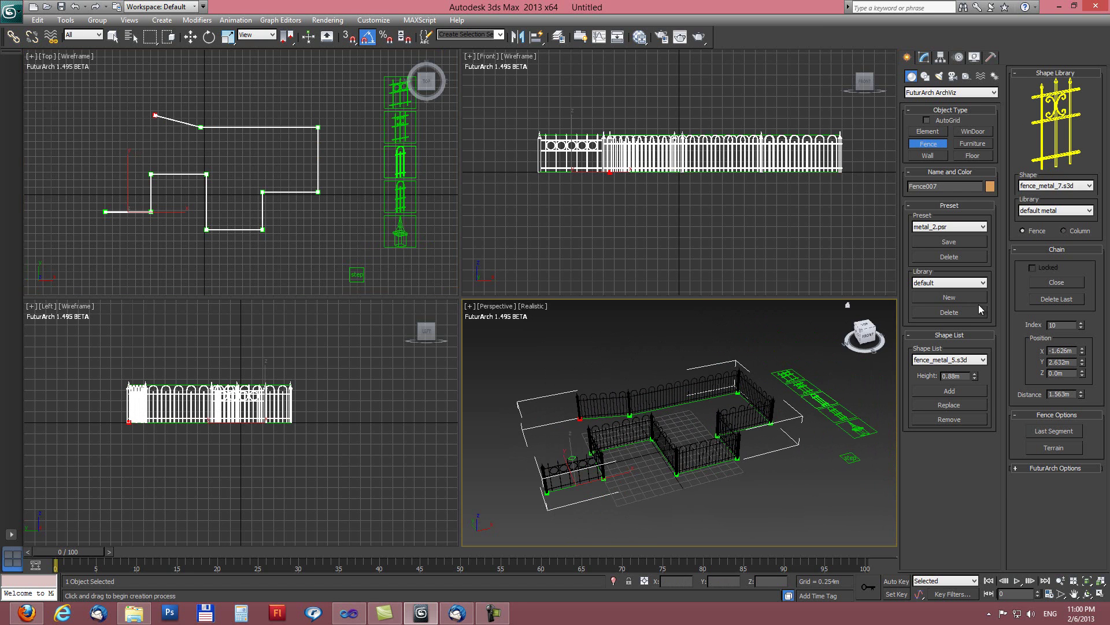
{"action": "left_click", "coordinate": [113, 122]}
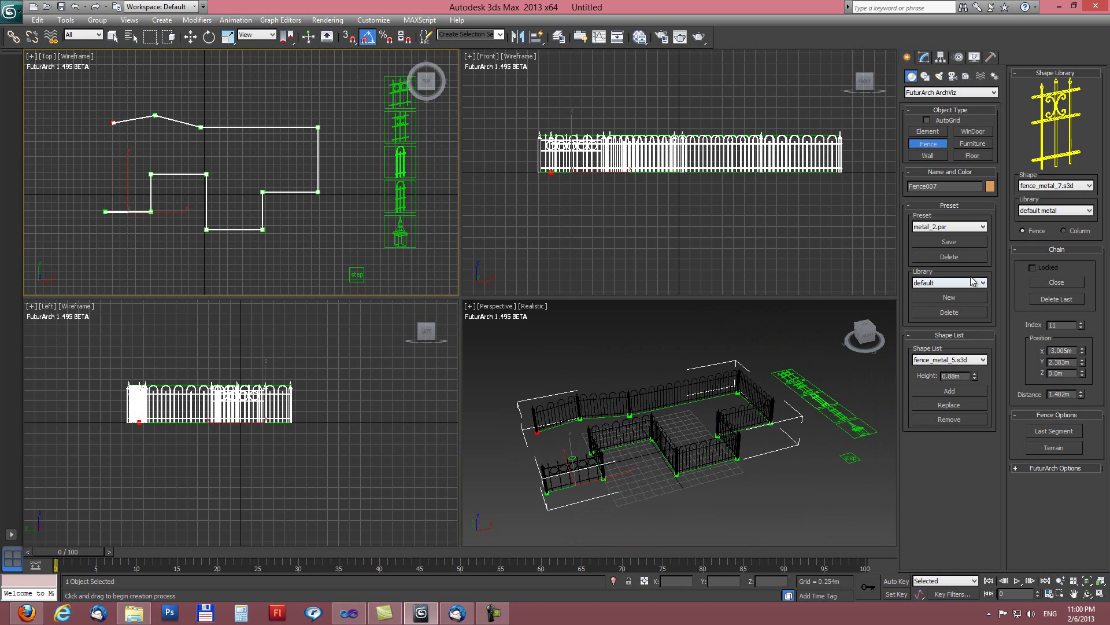
- Close the fence chain, and delete the closing segment together with the last drawn one
{"action": "left_click", "coordinate": [1056, 283]}
{"action": "left_click", "coordinate": [1057, 299]}
{"action": "left_click", "coordinate": [1056, 299]}
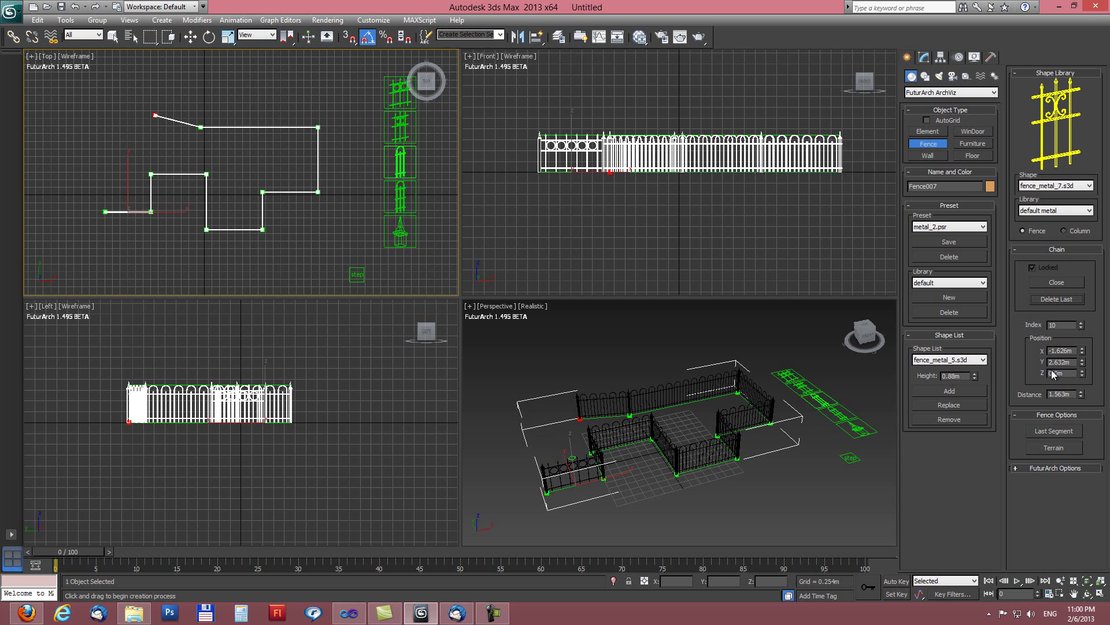
- Reposition the last two fence points in the Top viewport and add two right-angled segments, the final one about 1.32 m long
{"action": "left_click_drag", "start_coordinate": [200, 127], "coordinate": [228, 110]}
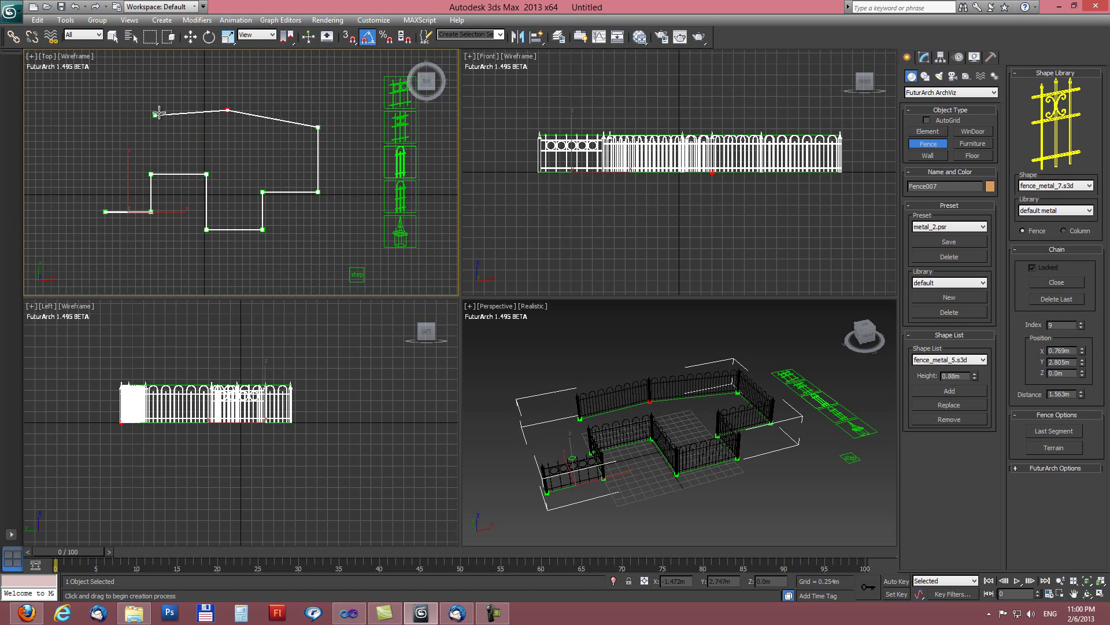
{"action": "left_click_drag", "start_coordinate": [159, 112], "coordinate": [131, 83]}
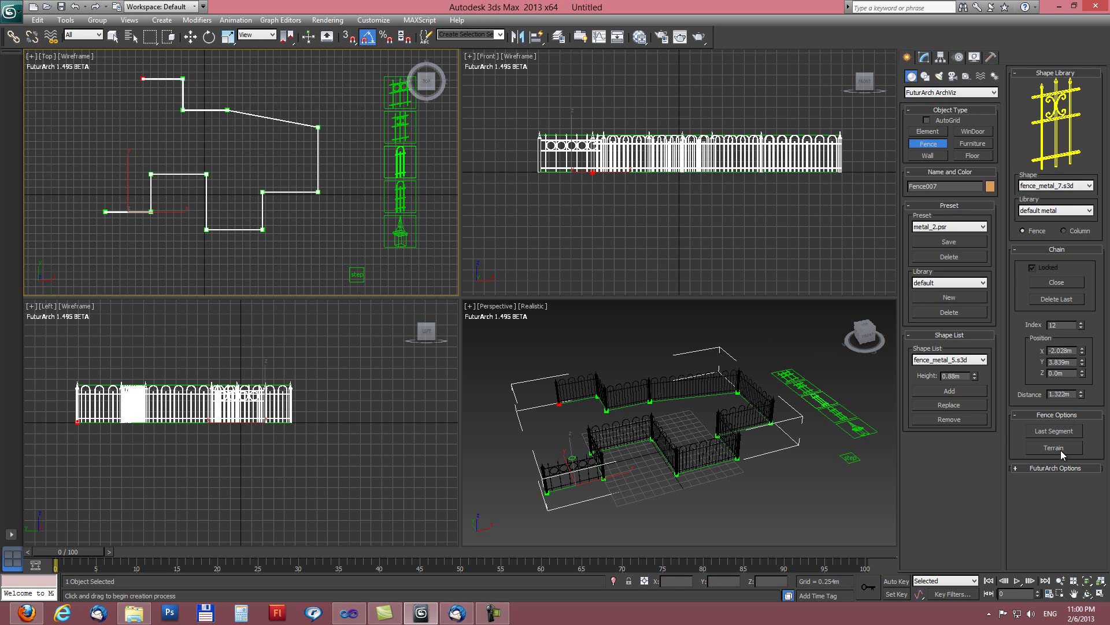
- With Last Segment display on, extend the fence by two segments in the Perspective viewport, the second about 2.51 m long, and turn the option off
{"action": "middle_click_drag", "start_coordinate": [656, 461], "coordinate": [801, 449], "text": "alt"}
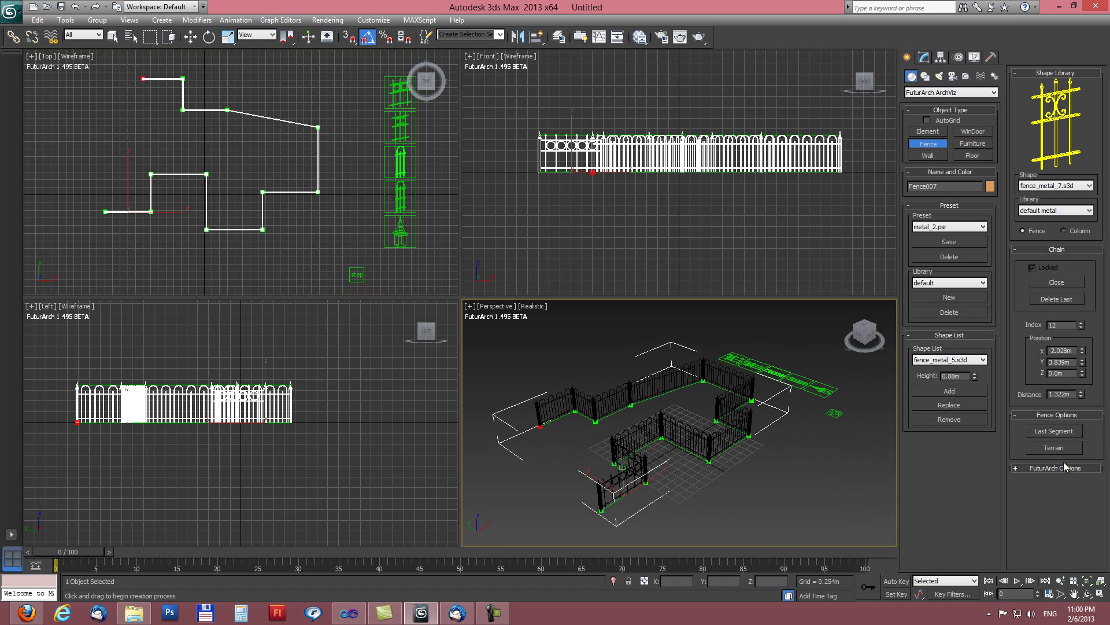
{"action": "middle_click_drag", "start_coordinate": [657, 431], "coordinate": [492, 324], "text": "alt"}
{"action": "key", "text": "alt+w"}
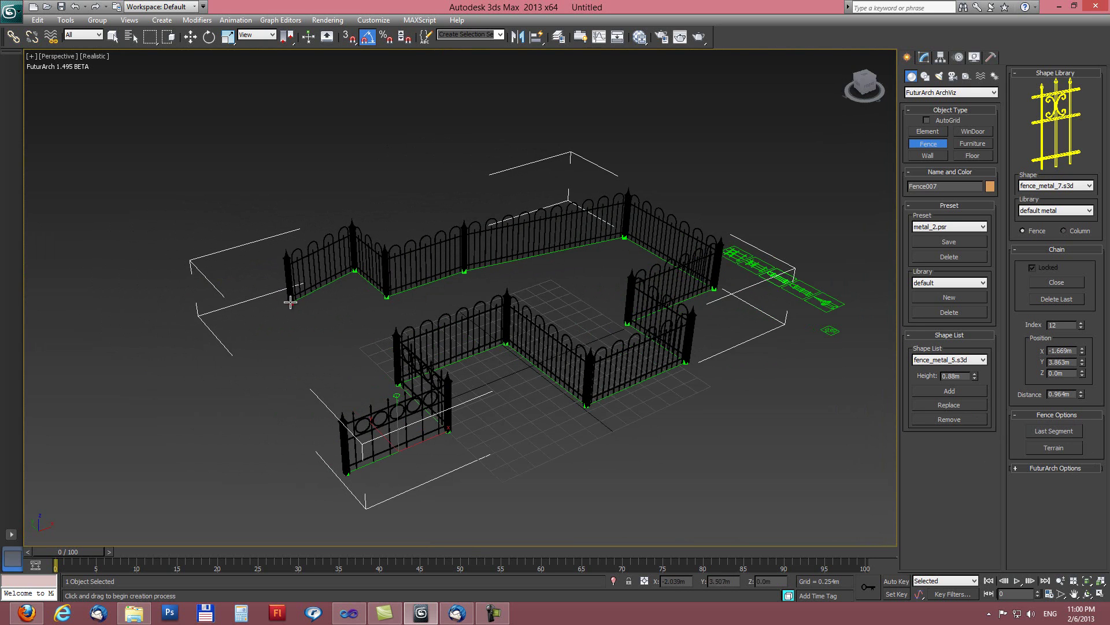
{"action": "left_click", "coordinate": [1054, 431]}
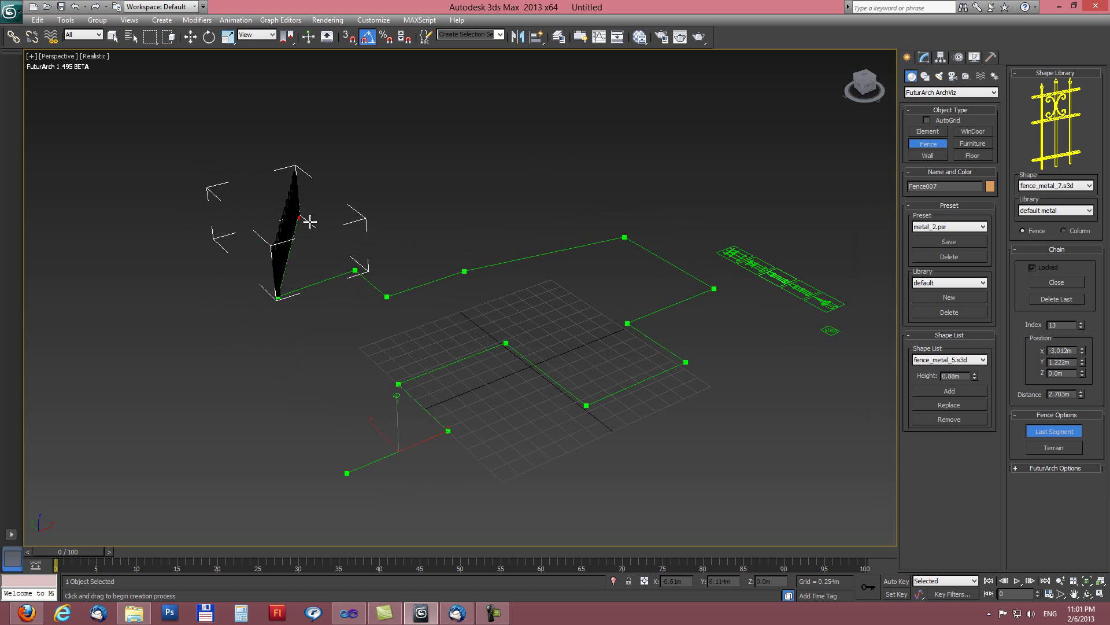
{"action": "left_click", "coordinate": [194, 299]}
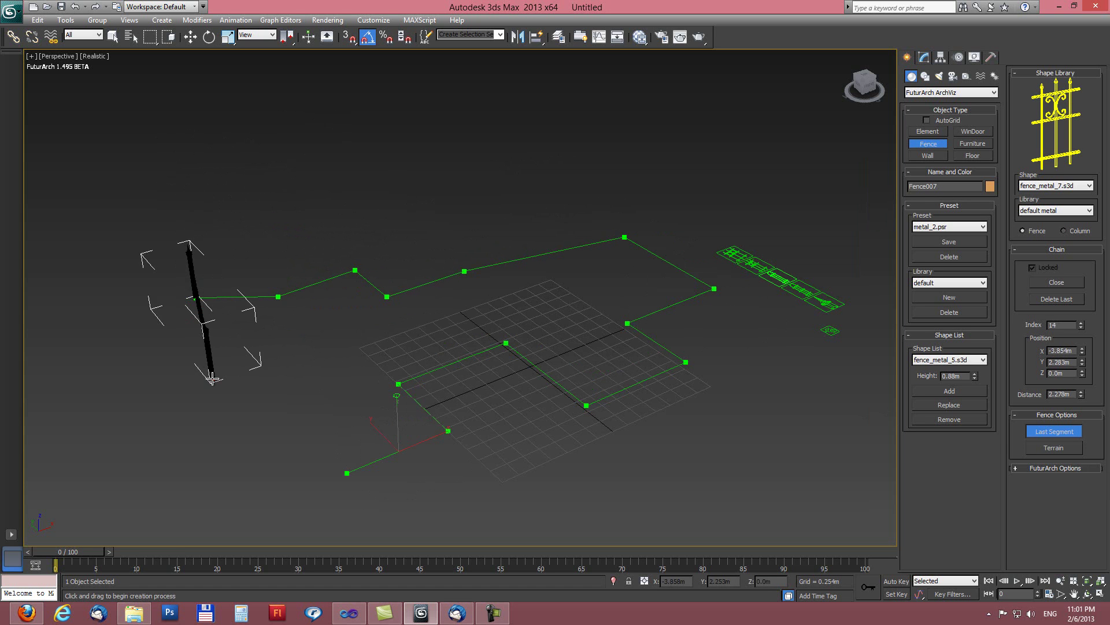
{"action": "left_click_drag", "start_coordinate": [124, 382], "coordinate": [126, 390]}
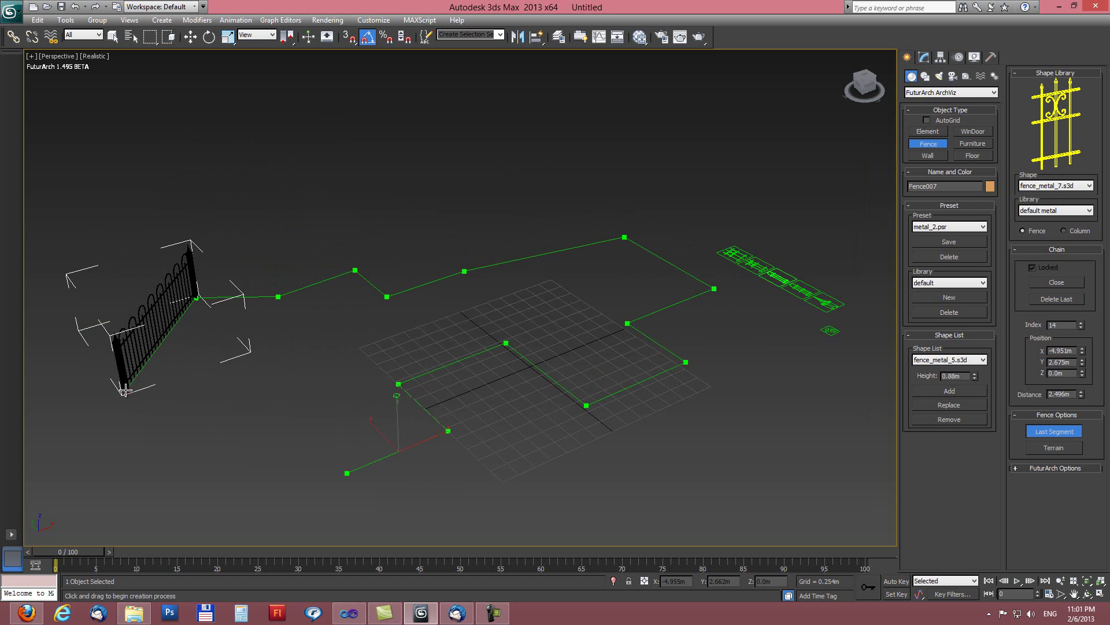
{"action": "left_click", "coordinate": [1051, 435]}
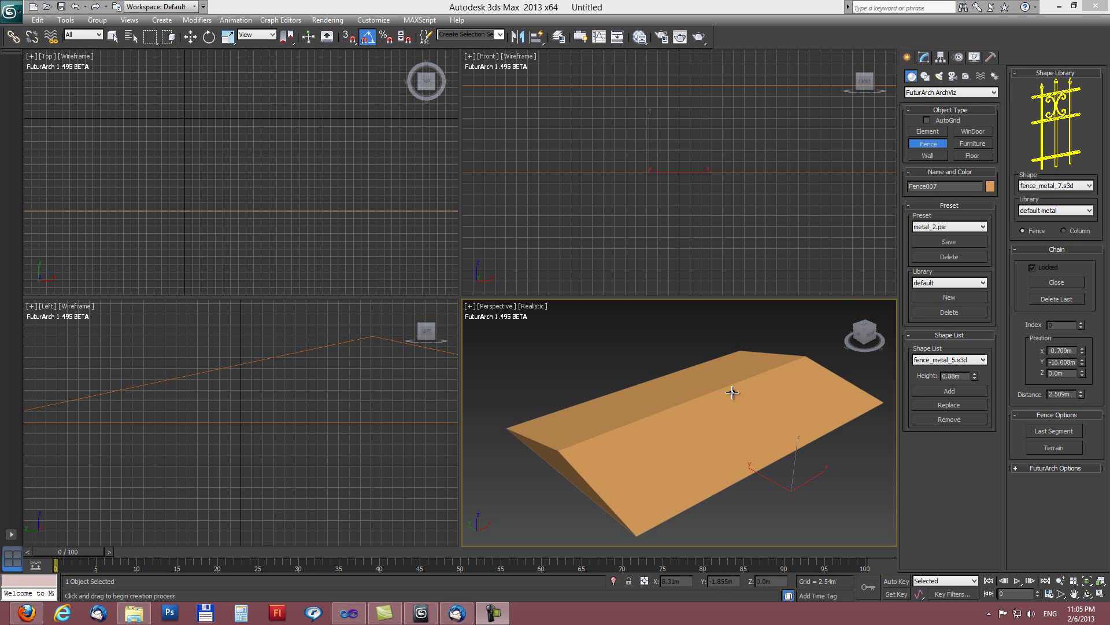
- Leave the Fence tool and select the roof-shaped sloped object in the Perspective viewport
{"action": "right_click", "coordinate": [846, 485]}
{"action": "right_click", "coordinate": [849, 491]}
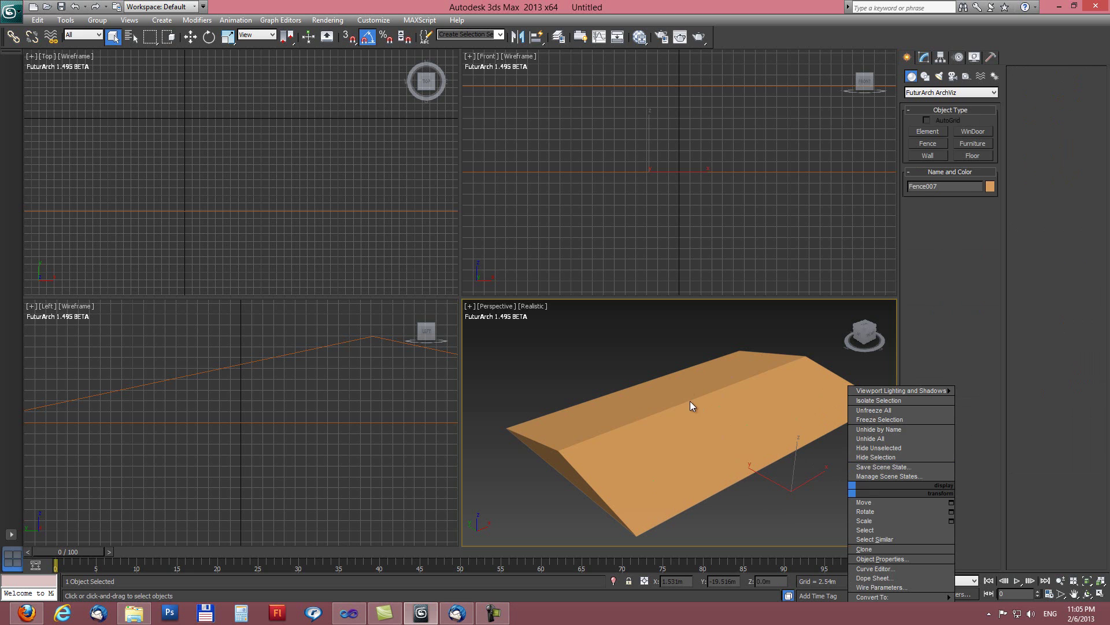
{"action": "left_click", "coordinate": [787, 541]}
{"action": "left_click", "coordinate": [667, 425]}
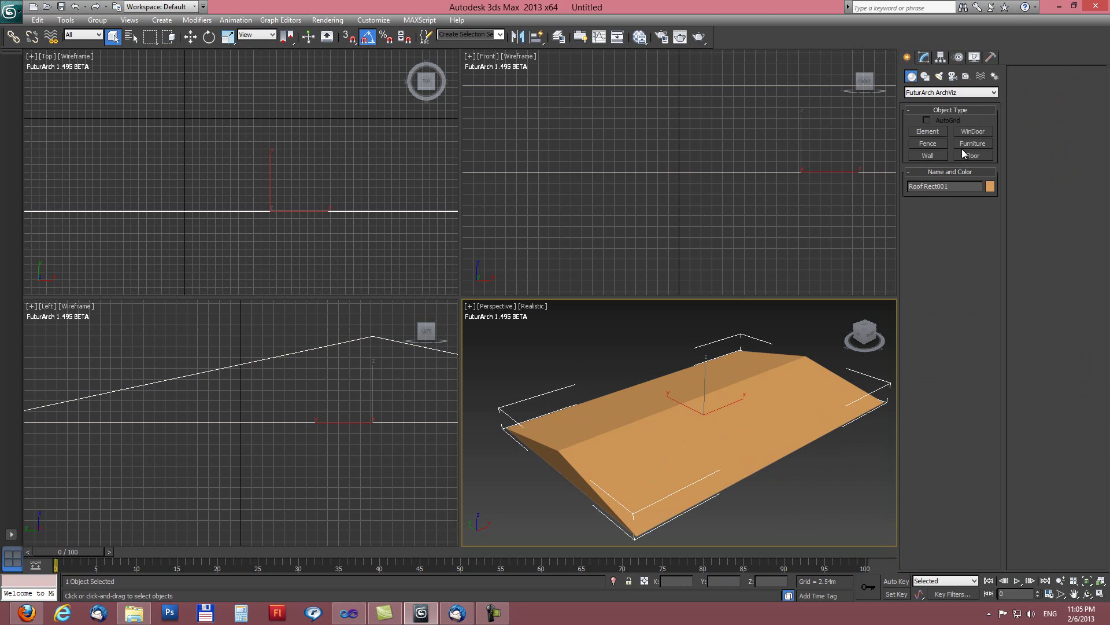
- Set up a new fence with the metal_2.psr preset and turn on the Terrain option
{"action": "left_click", "coordinate": [929, 144]}
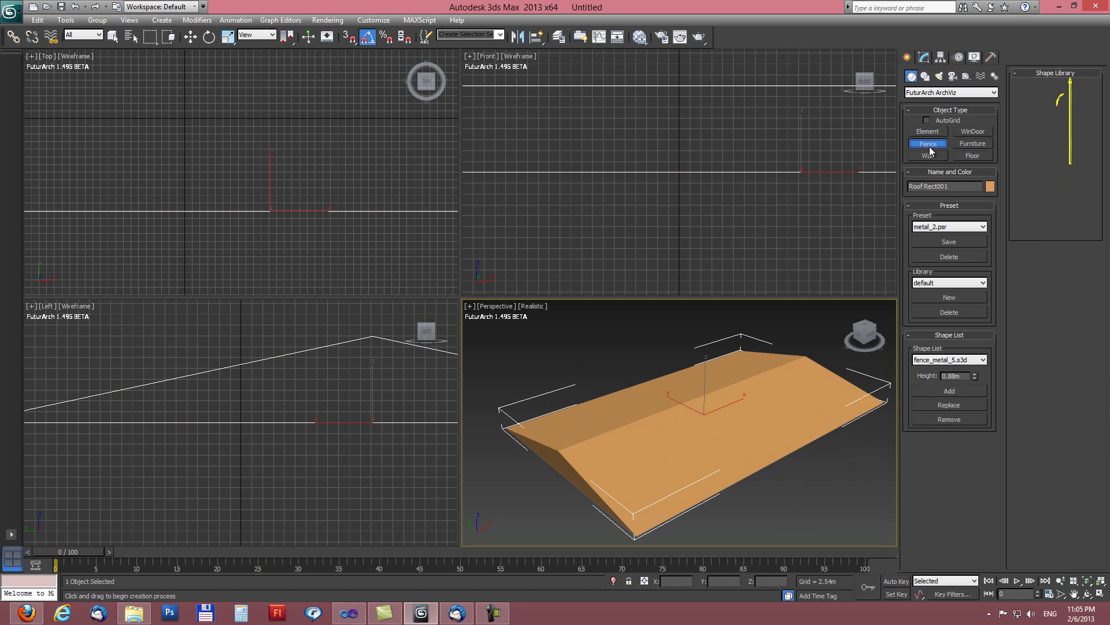
{"action": "left_click", "coordinate": [983, 227]}
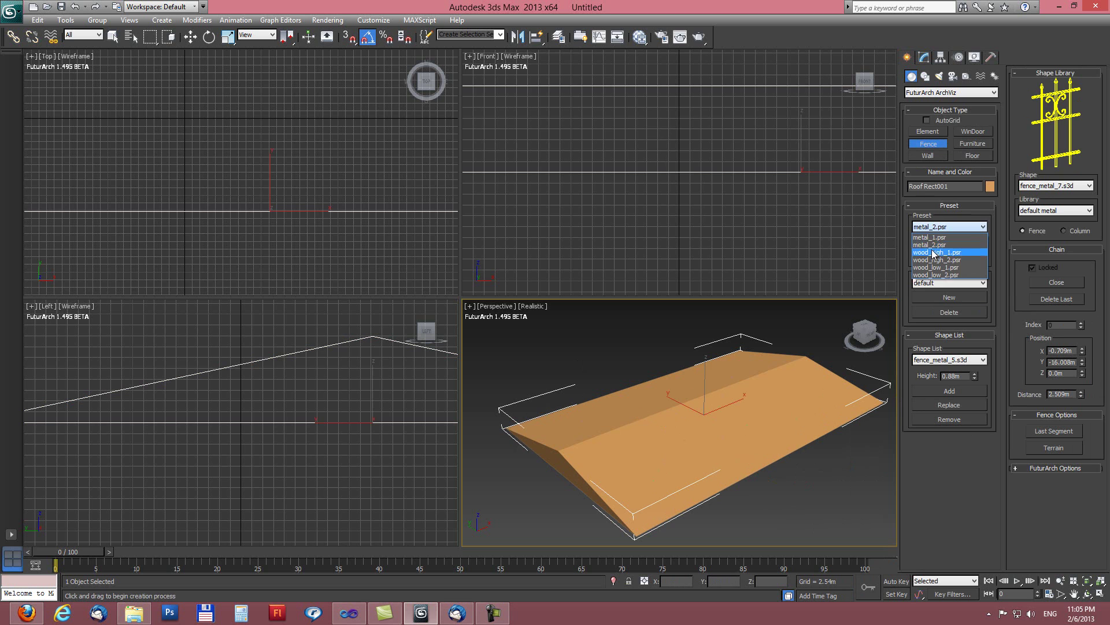
{"action": "left_click", "coordinate": [938, 253]}
{"action": "left_click", "coordinate": [933, 227]}
{"action": "left_click", "coordinate": [931, 245]}
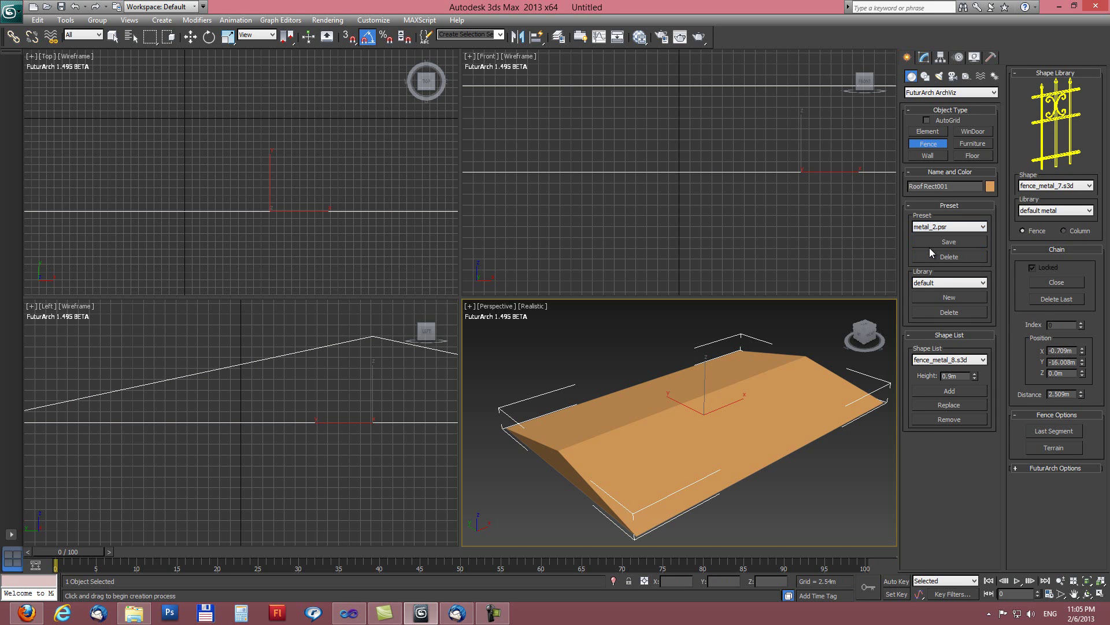
{"action": "left_click", "coordinate": [1051, 448]}
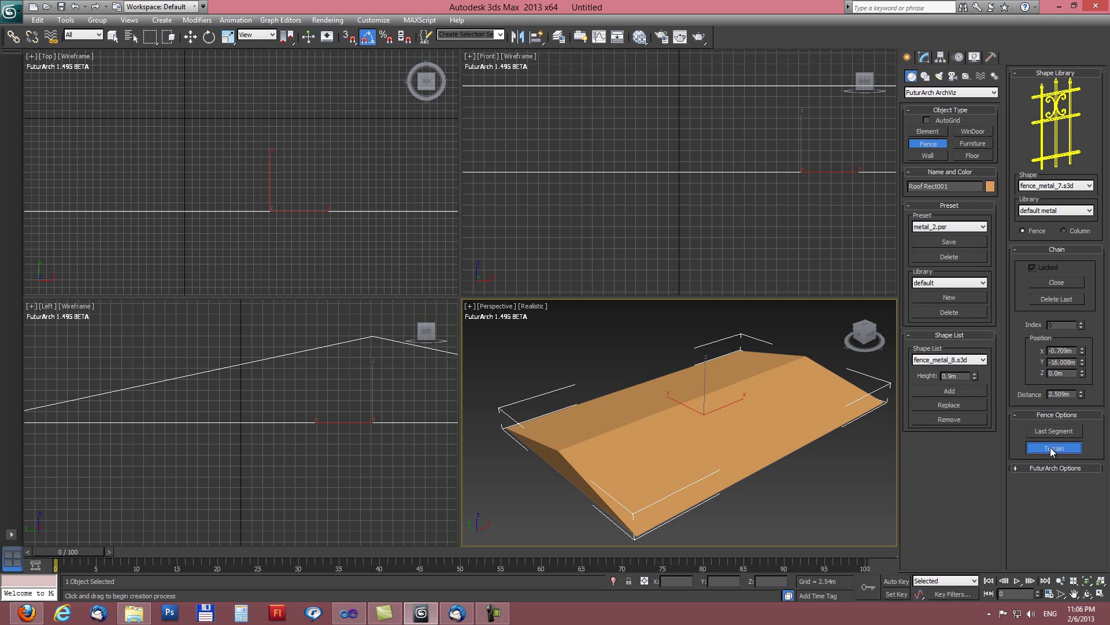
- Draw the first two fence segments over the sloped surface in the Top viewport, about 3.6 m and 2.5 m long
{"action": "scroll", "coordinate": [324, 174], "scroll_direction": "up", "scroll_amount": 5}
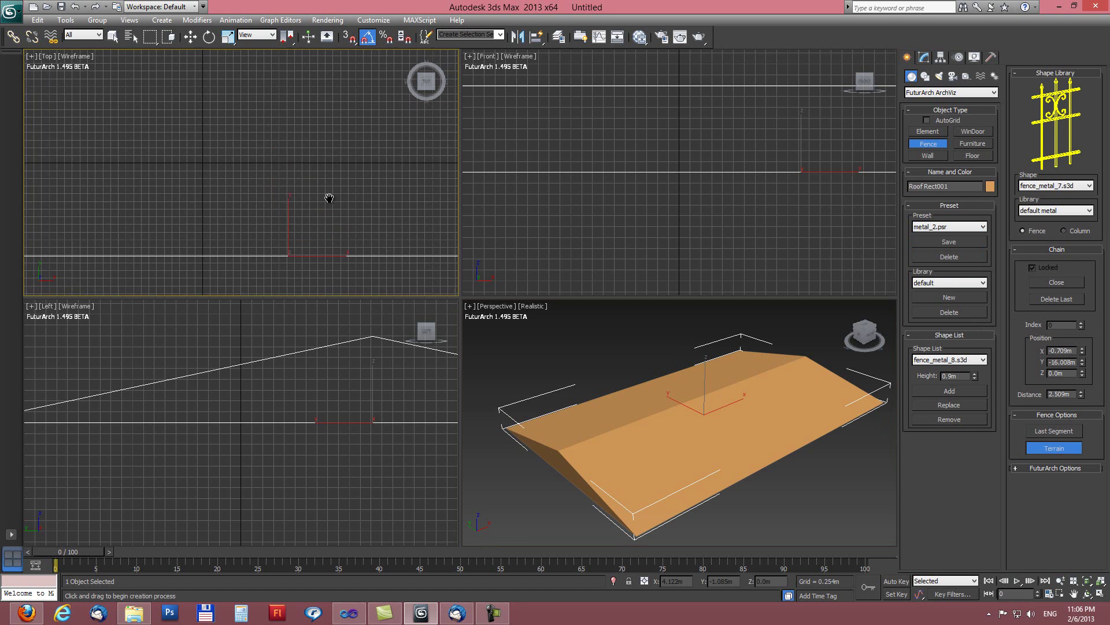
{"action": "middle_click_drag", "start_coordinate": [326, 215], "coordinate": [258, 198]}
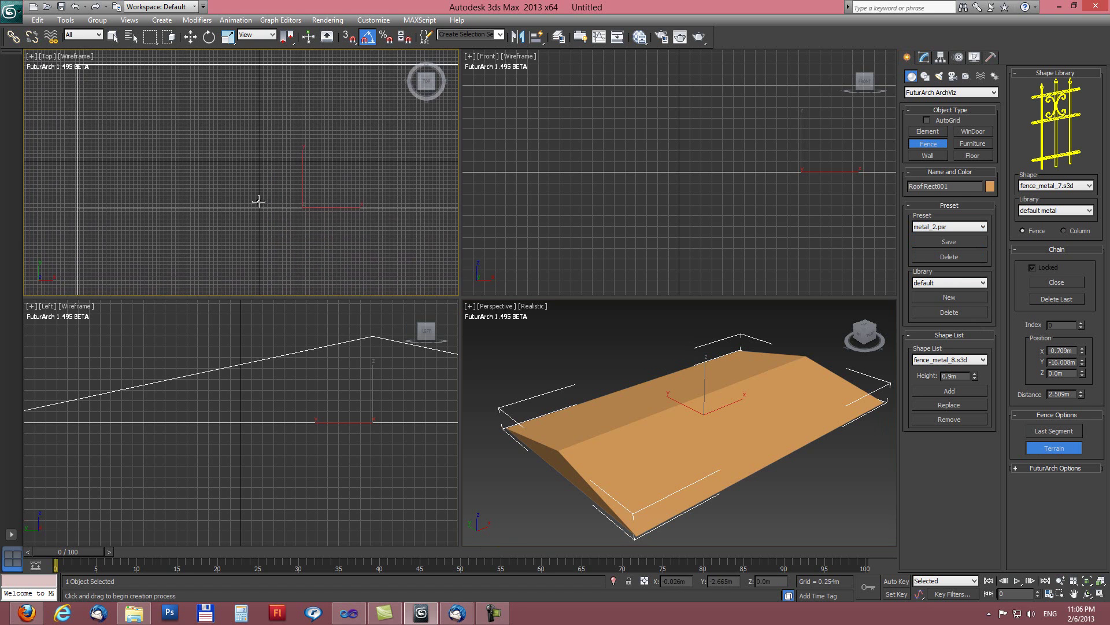
{"action": "left_click", "coordinate": [190, 106]}
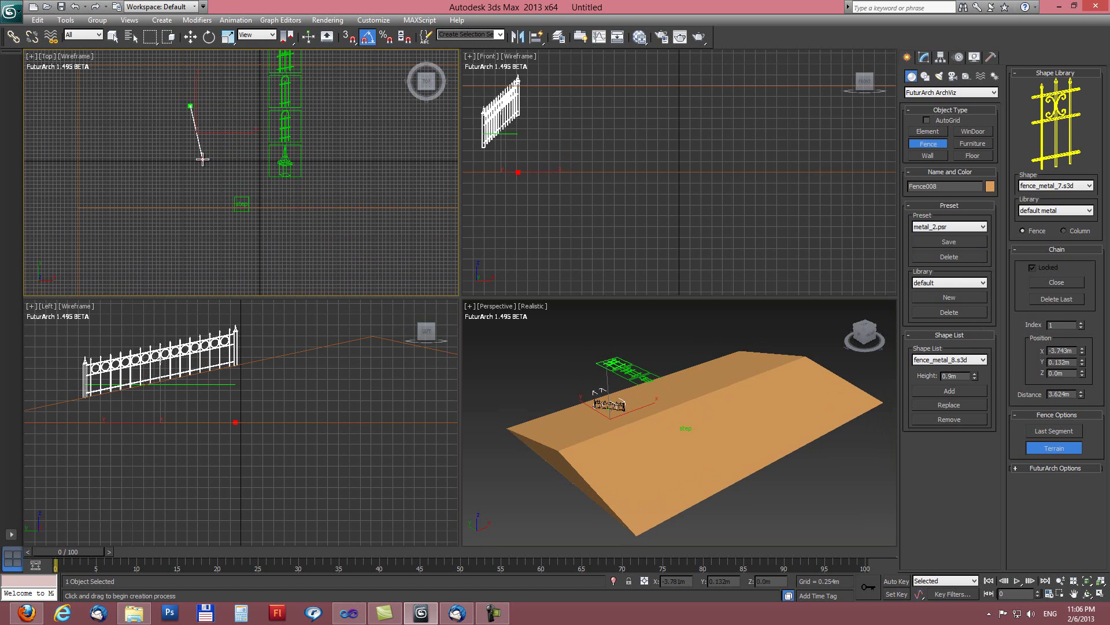
{"action": "left_click_drag", "start_coordinate": [239, 169], "coordinate": [252, 183]}
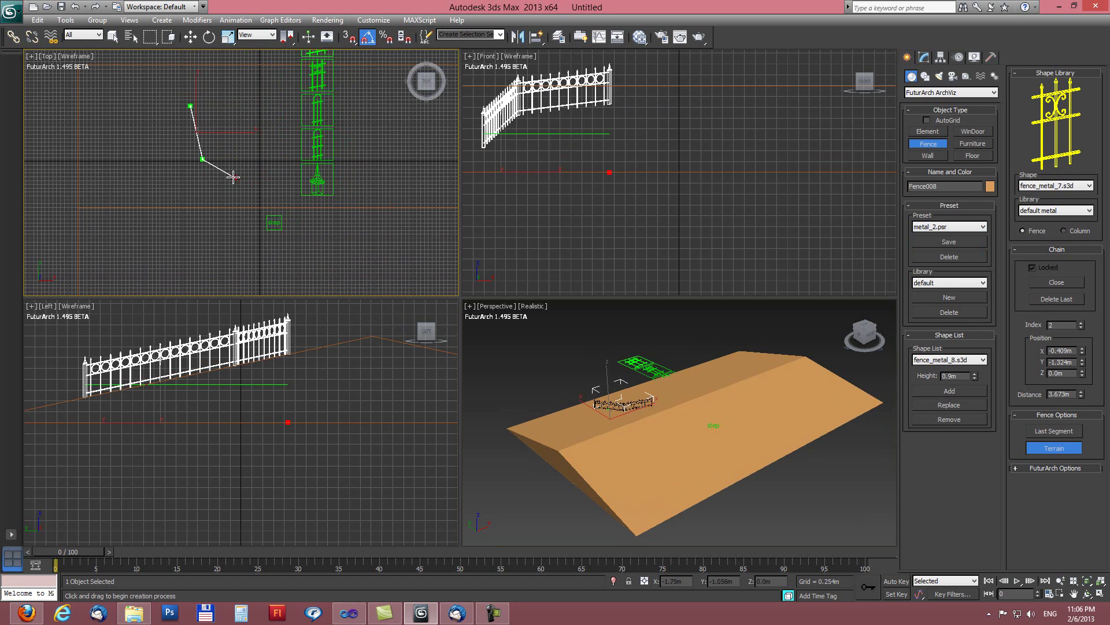
{"action": "scroll", "coordinate": [290, 434], "scroll_direction": "up", "scroll_amount": 3}
{"action": "scroll", "coordinate": [289, 434], "scroll_direction": "up", "scroll_amount": 3}
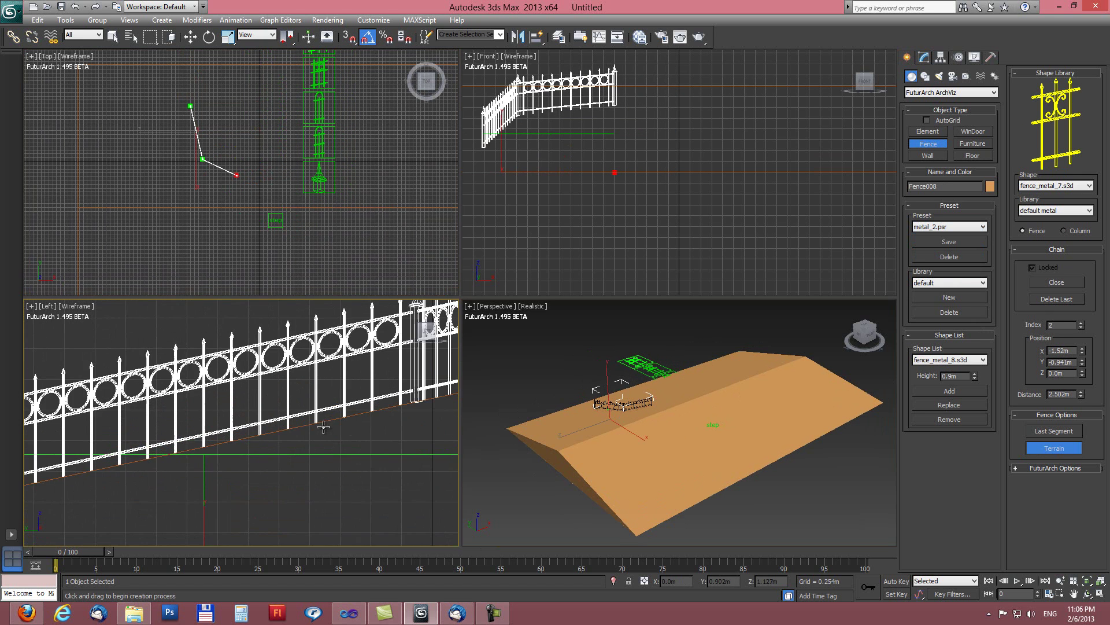
{"action": "scroll", "coordinate": [313, 428], "scroll_direction": "down", "scroll_amount": 2}
- Extend the terrain fence with a segment of about 3.36 m in the Top viewport and two in Perspective, the last about 2.5 m long
{"action": "left_click_drag", "start_coordinate": [252, 148], "coordinate": [284, 158]}
{"action": "middle_click_drag", "start_coordinate": [641, 170], "coordinate": [690, 201], "text": "alt"}
{"action": "middle_click_drag", "start_coordinate": [633, 421], "coordinate": [676, 399], "text": "alt"}
{"action": "scroll", "coordinate": [674, 403], "scroll_direction": "up", "scroll_amount": 3}
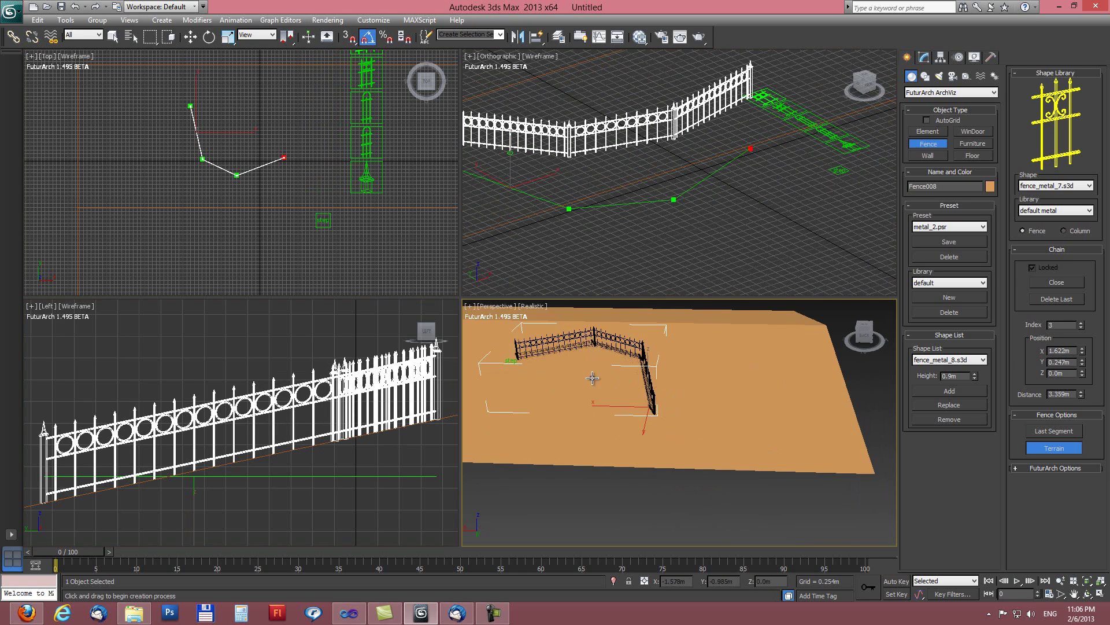
{"action": "middle_click_drag", "start_coordinate": [593, 378], "coordinate": [787, 435]}
{"action": "left_click_drag", "start_coordinate": [712, 441], "coordinate": [663, 479]}
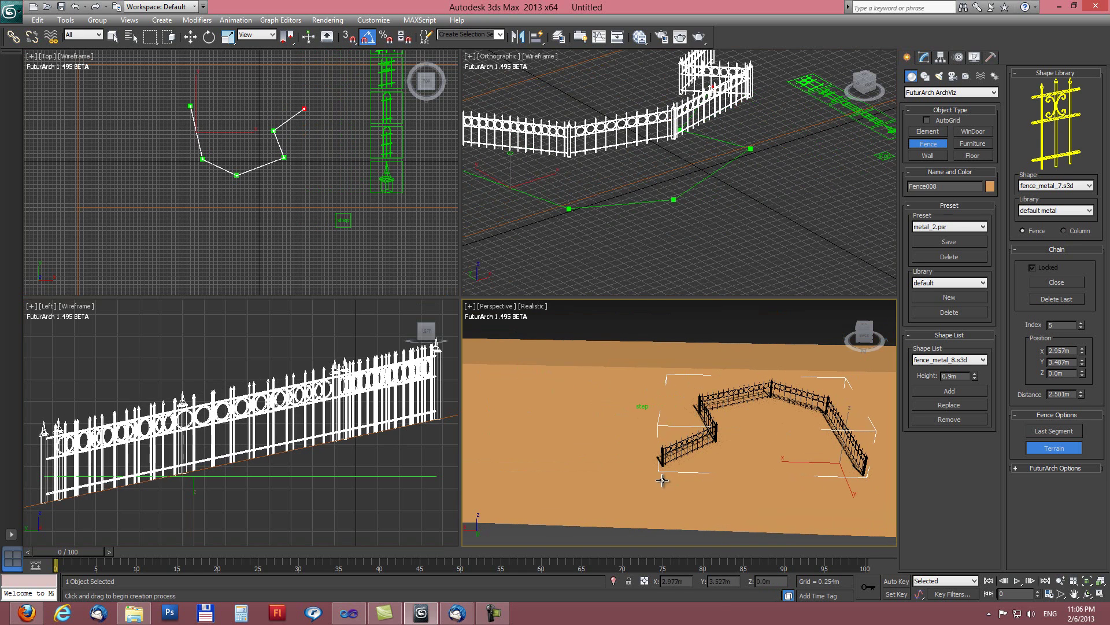
{"action": "key", "text": "alt+w"}
{"action": "middle_click_drag", "start_coordinate": [602, 426], "coordinate": [534, 356], "text": "alt"}
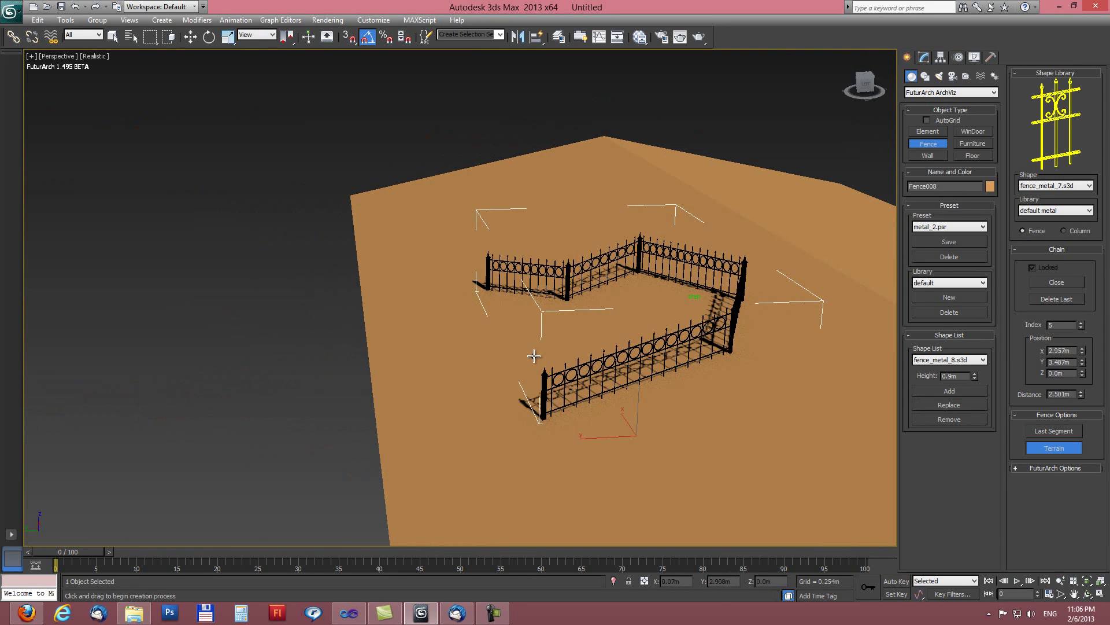